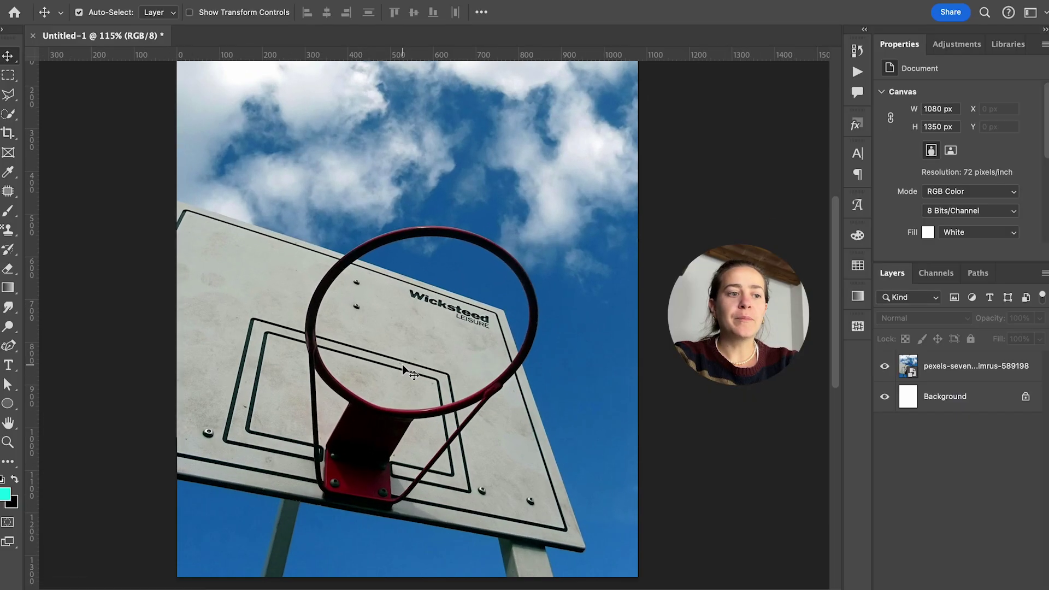
Use the Curvature Pen to place anchors along the rim's lower-left, left and upper-left inner edge
scroll(416, 391, up, 5)
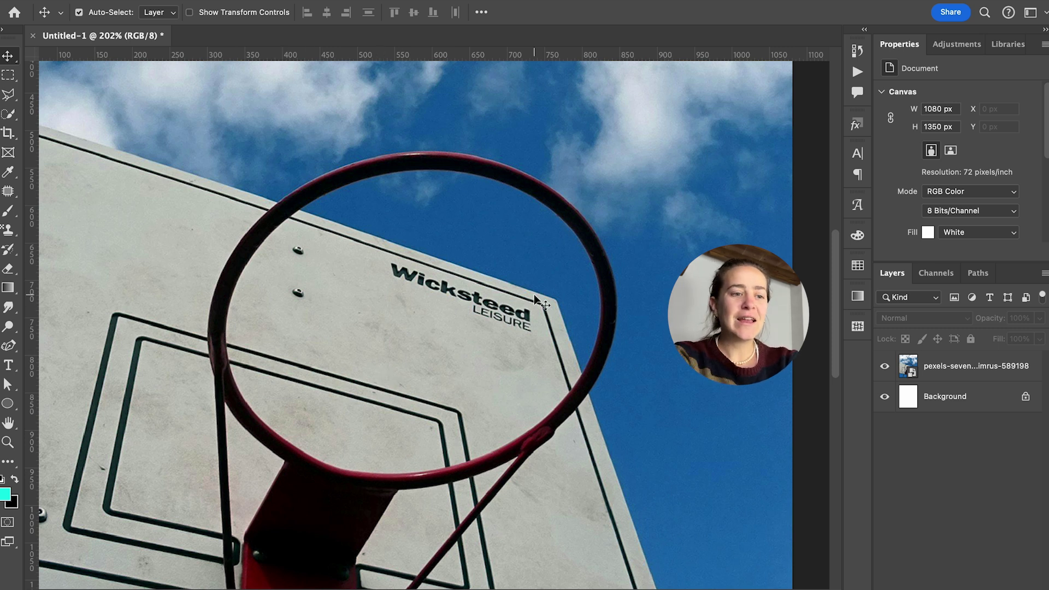
key(p)
scroll(403, 234, up, 4)
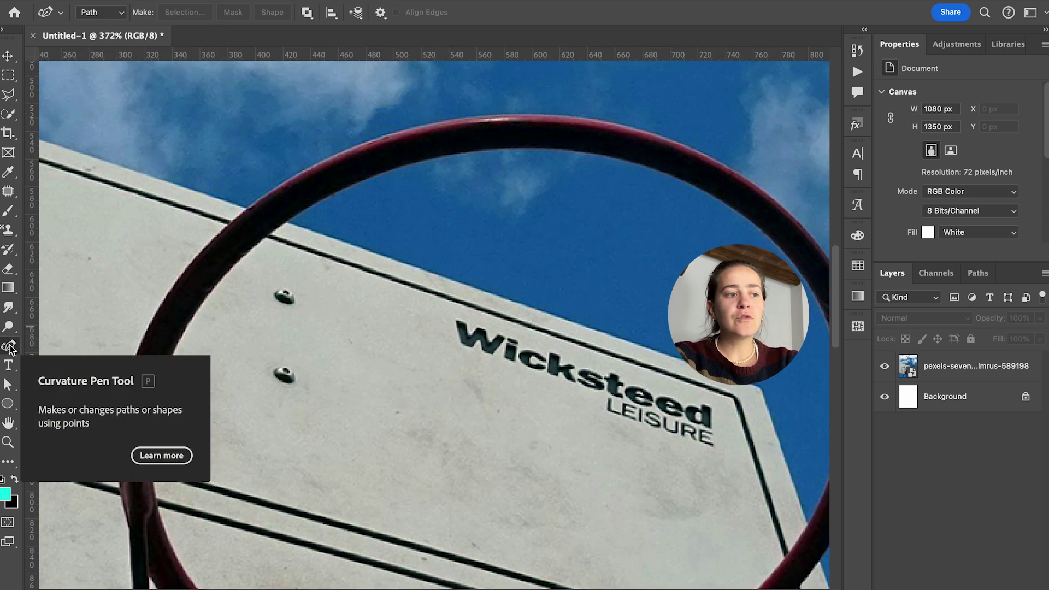
scroll(398, 351, down, 3)
scroll(398, 352, right, 2)
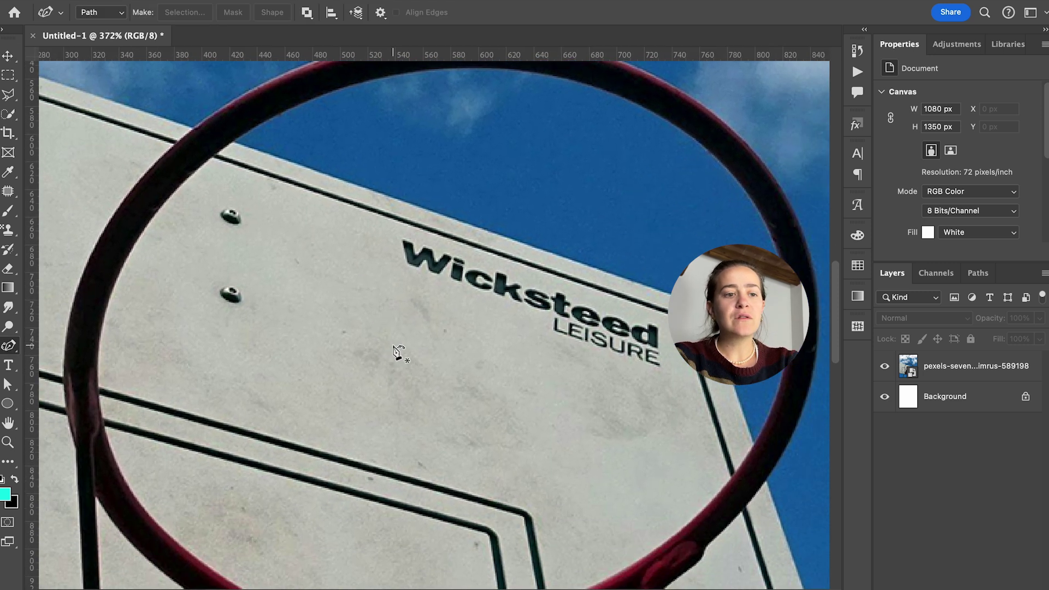
scroll(280, 468, down, 3)
scroll(280, 468, left, 2)
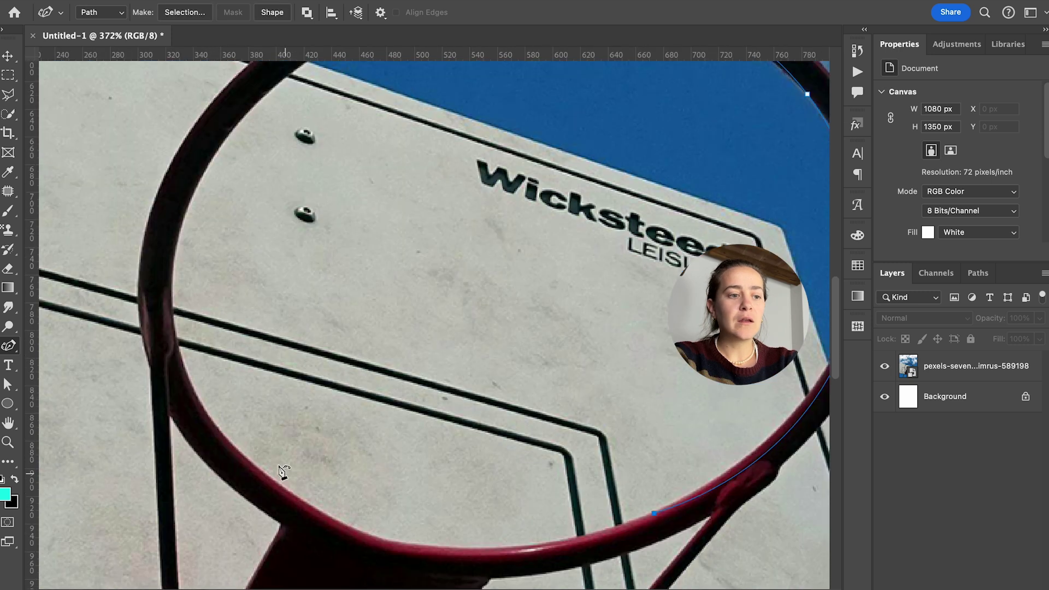
click(232, 444)
scroll(201, 302, up, 3)
click(198, 302)
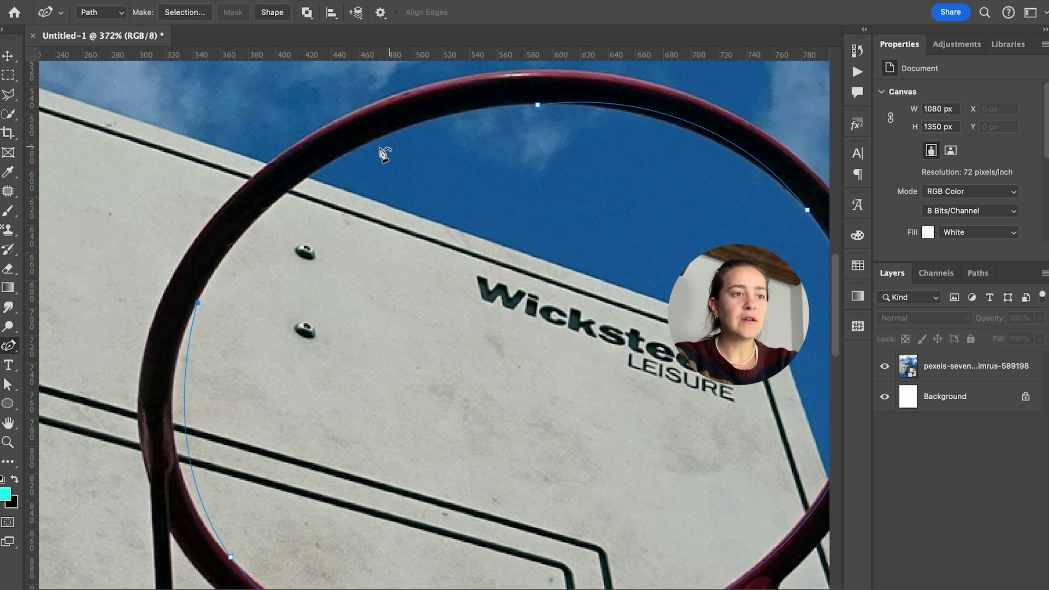
click(348, 155)
key(a)
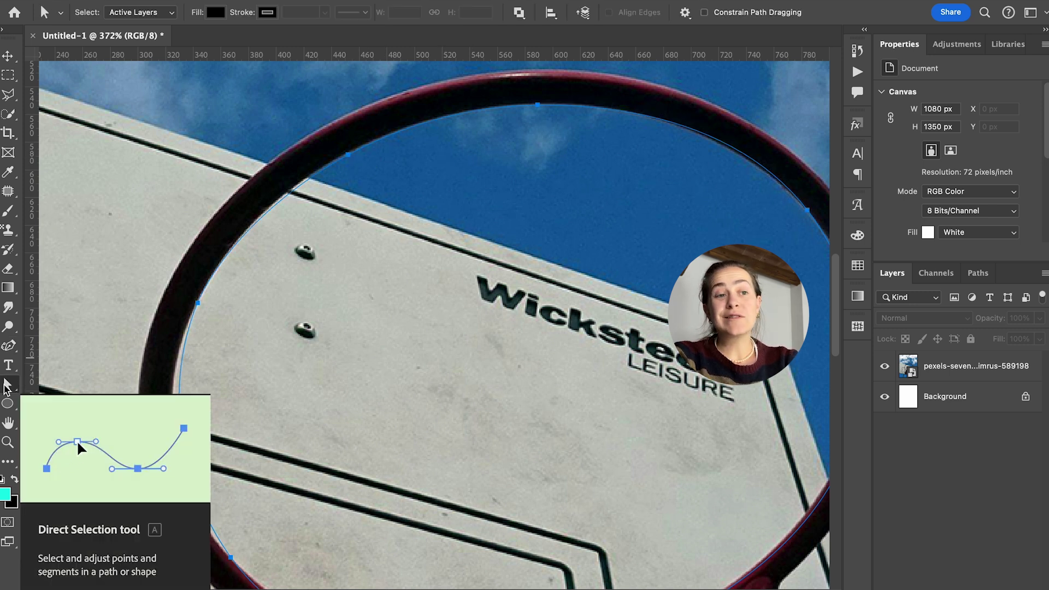
Select the path's top anchor and bend the top curve to follow the rim's inner edge
click(538, 105)
scroll(538, 111, up, 2)
scroll(538, 111, up, 3)
scroll(538, 111, right, 1)
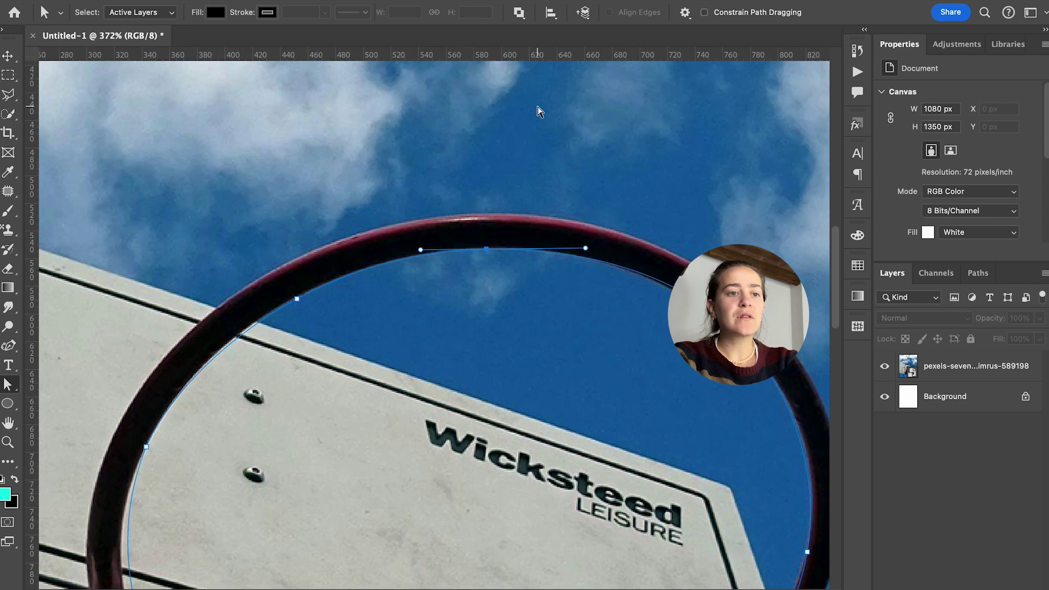
scroll(488, 225, up, 5)
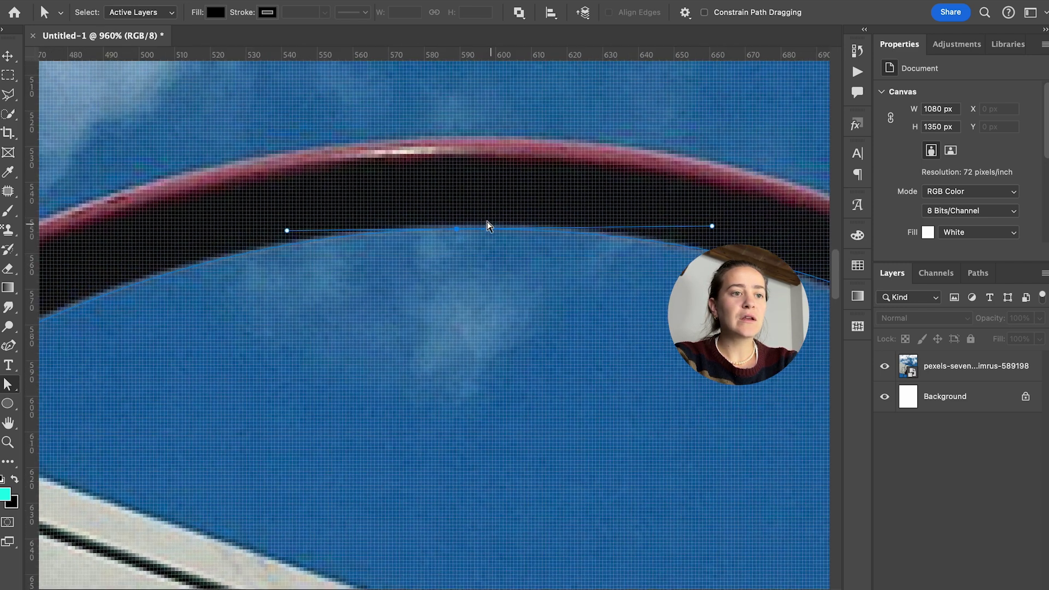
click(457, 228)
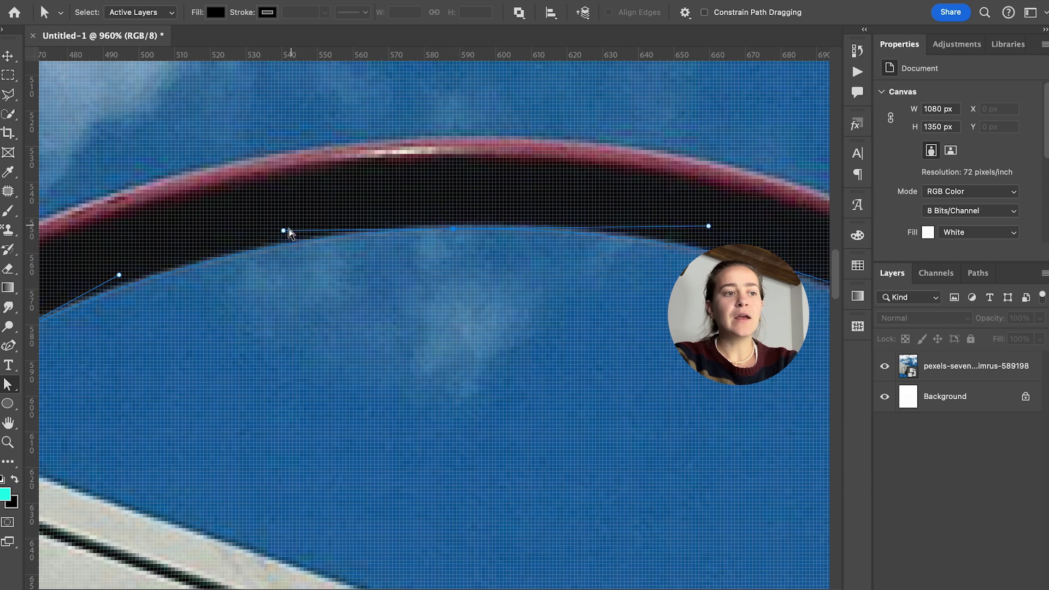
mouse_move(285, 230)
mouse_down()
mouse_move(305, 231)
mouse_move(276, 230)
mouse_up()
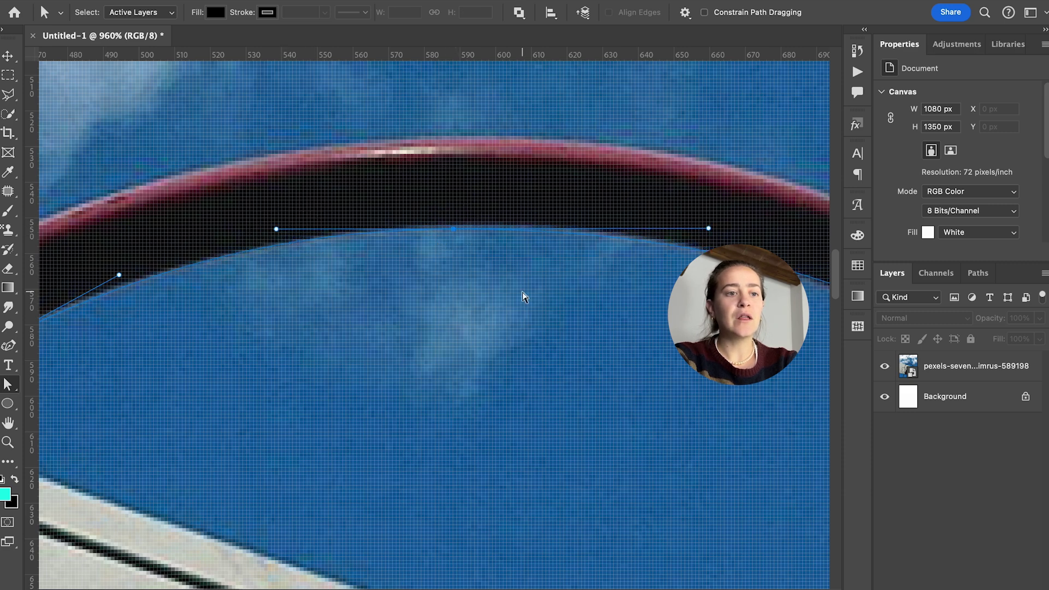
Reshape the path's curve along the rim's right side so it hugs the inner edge
scroll(522, 295, right, 10)
scroll(522, 295, down, 2)
scroll(522, 295, right, 5)
scroll(522, 295, down, 3)
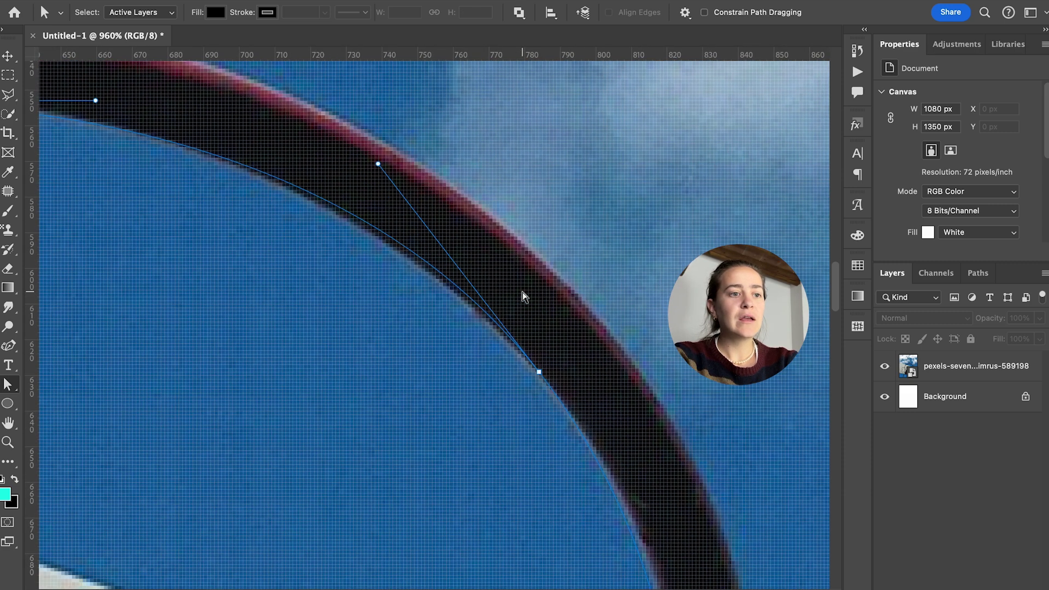
click(539, 373)
drag(381, 173, 312, 149)
scroll(432, 333, down, 5)
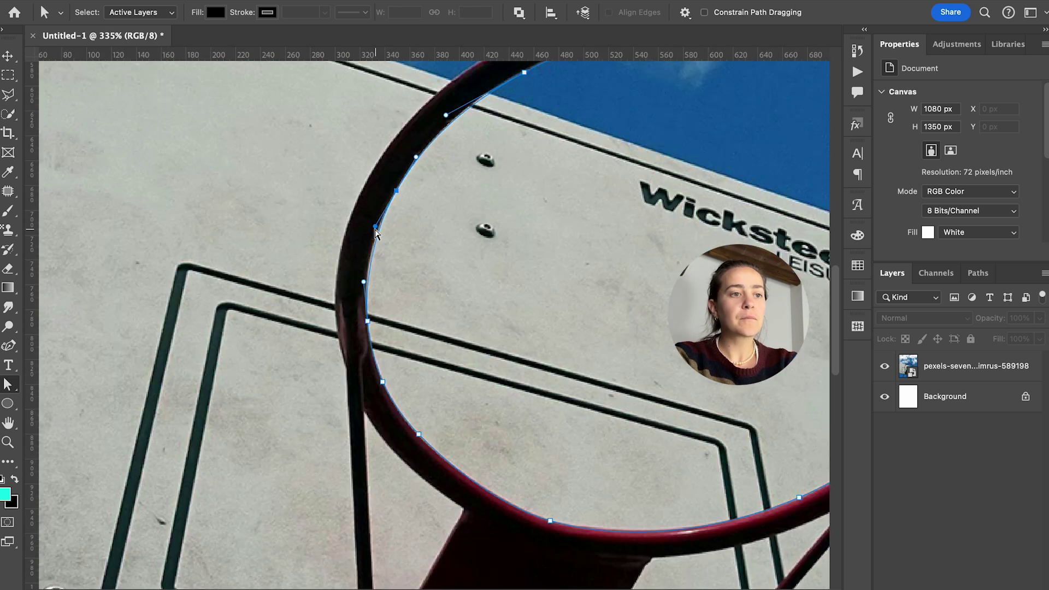
scroll(552, 312, right, 5)
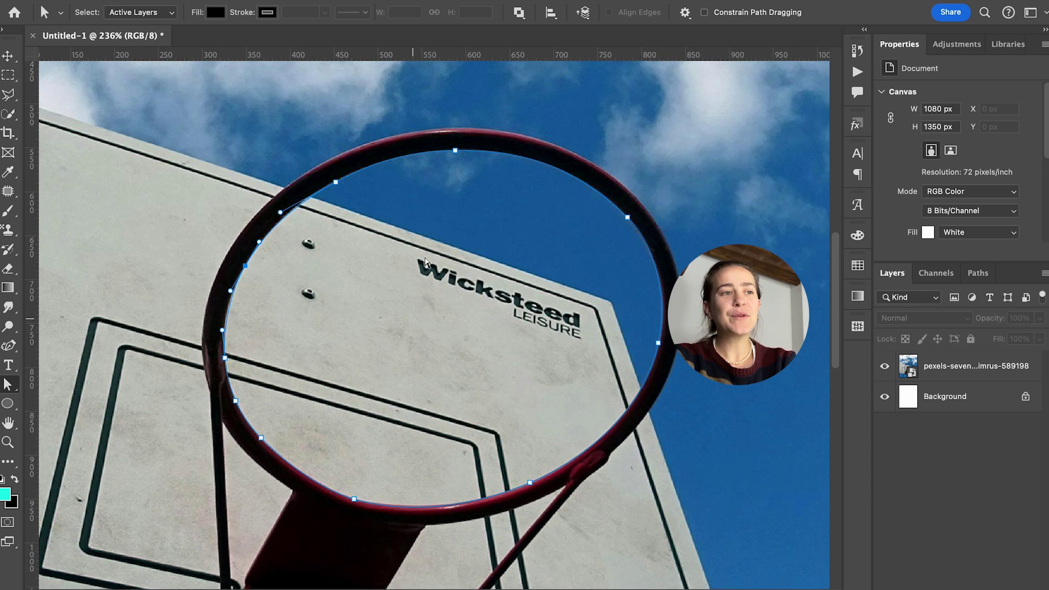
scroll(561, 307, left, 3)
scroll(561, 307, down, 2)
Convert the hoop path into a selection with no feather
key(p)
click(178, 18)
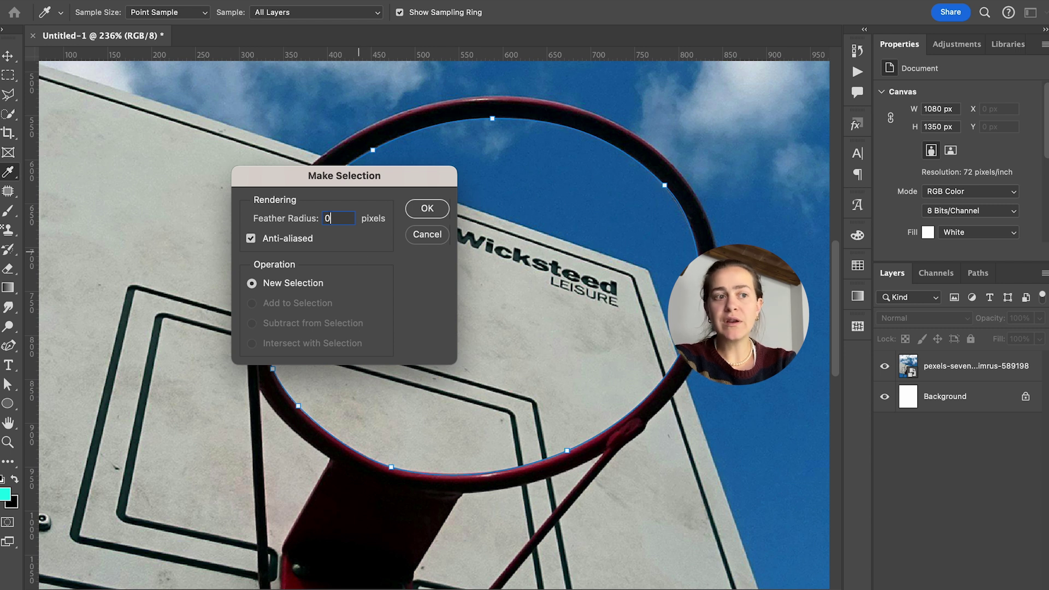
key(Return)
Add a layer mask to the basketball photo and invert it to hide the hoop's inside
click(995, 367)
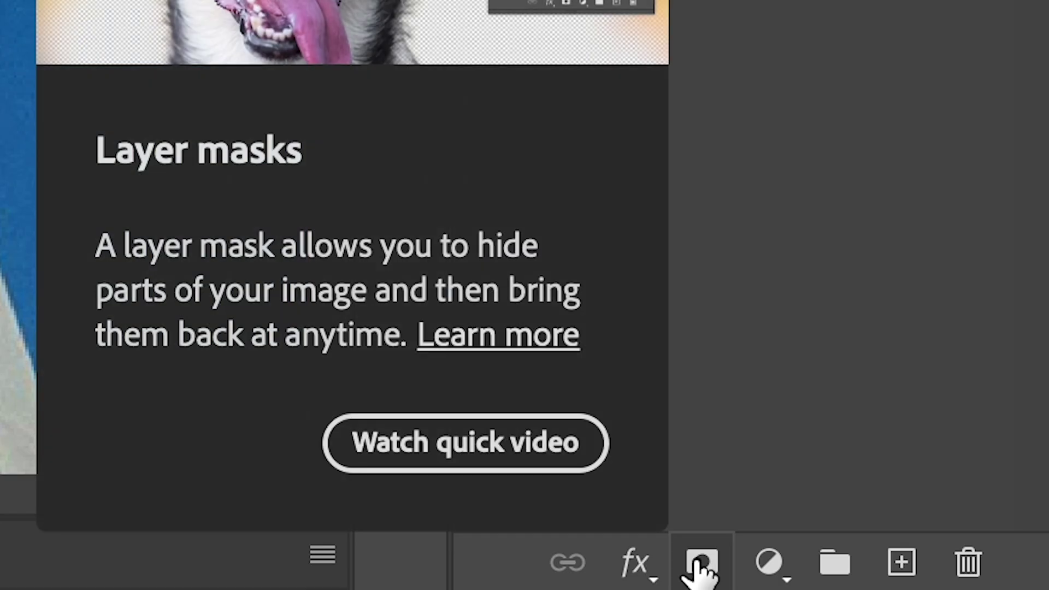
click(948, 589)
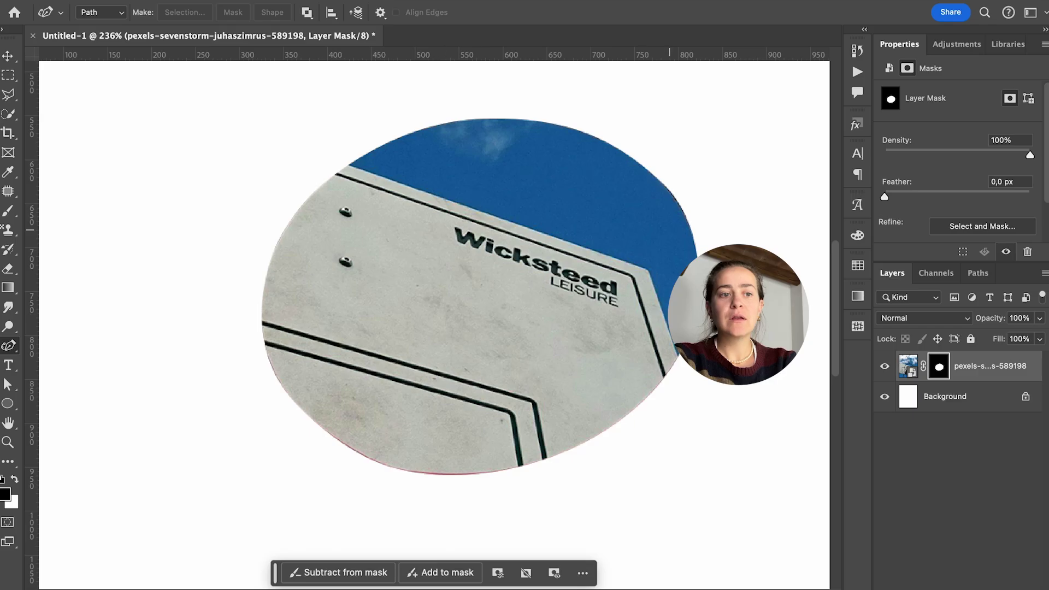
scroll(487, 312, down, 2)
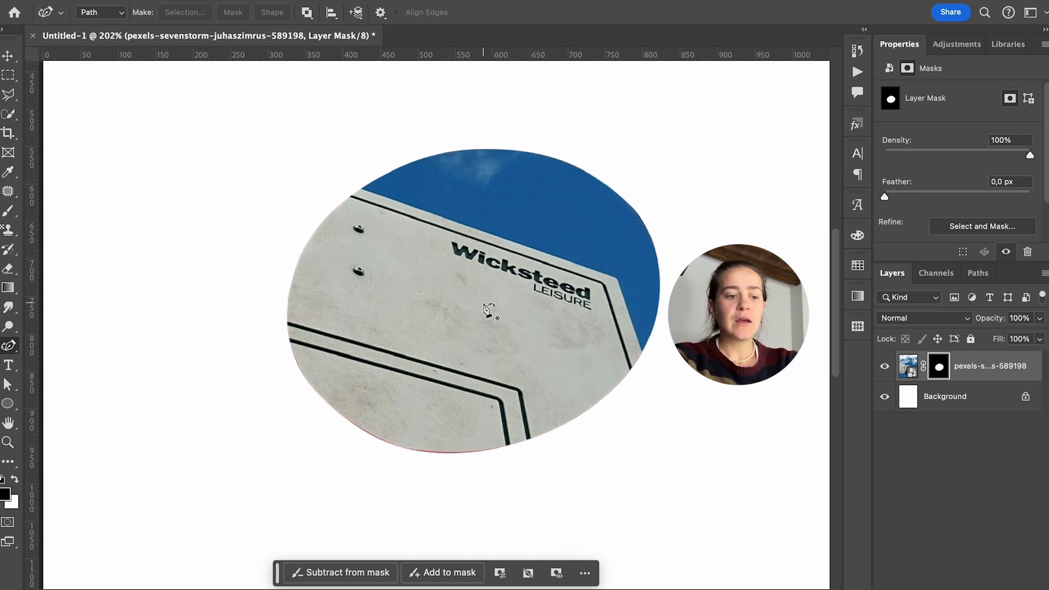
scroll(520, 285, down, 1)
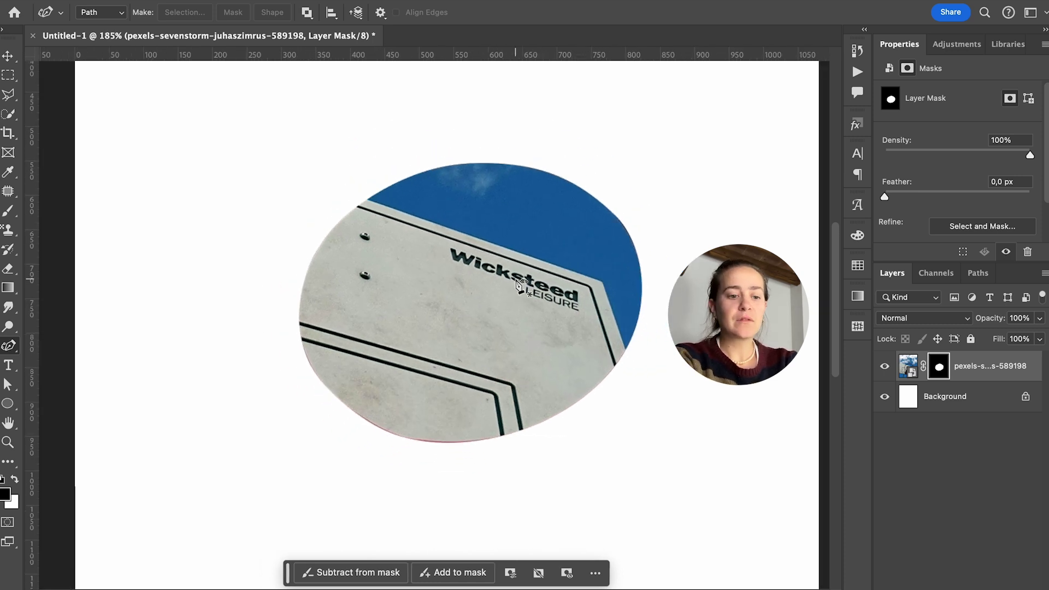
key(super+i)
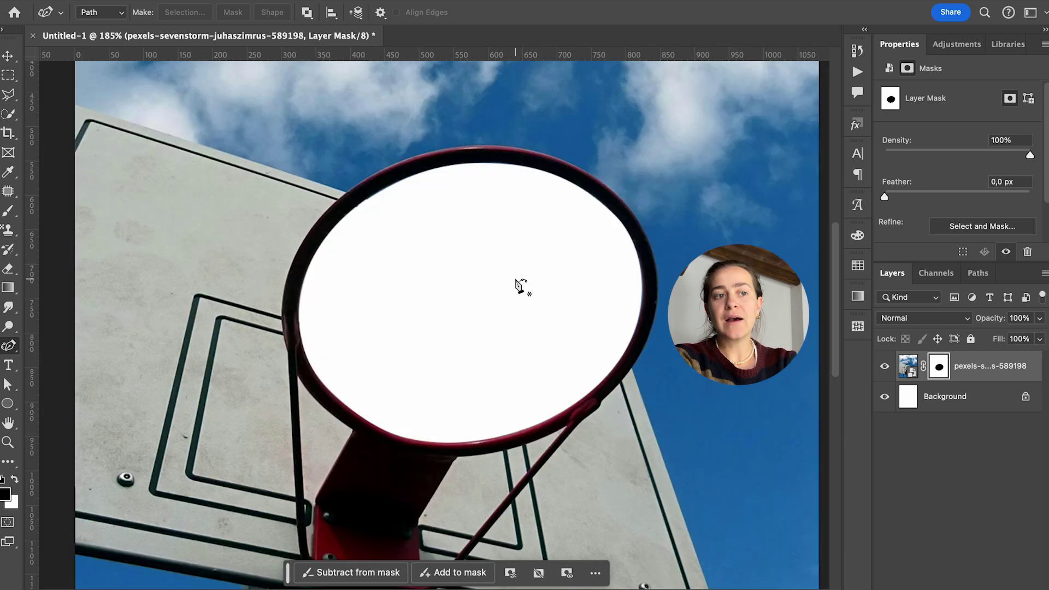
scroll(397, 360, down, 10)
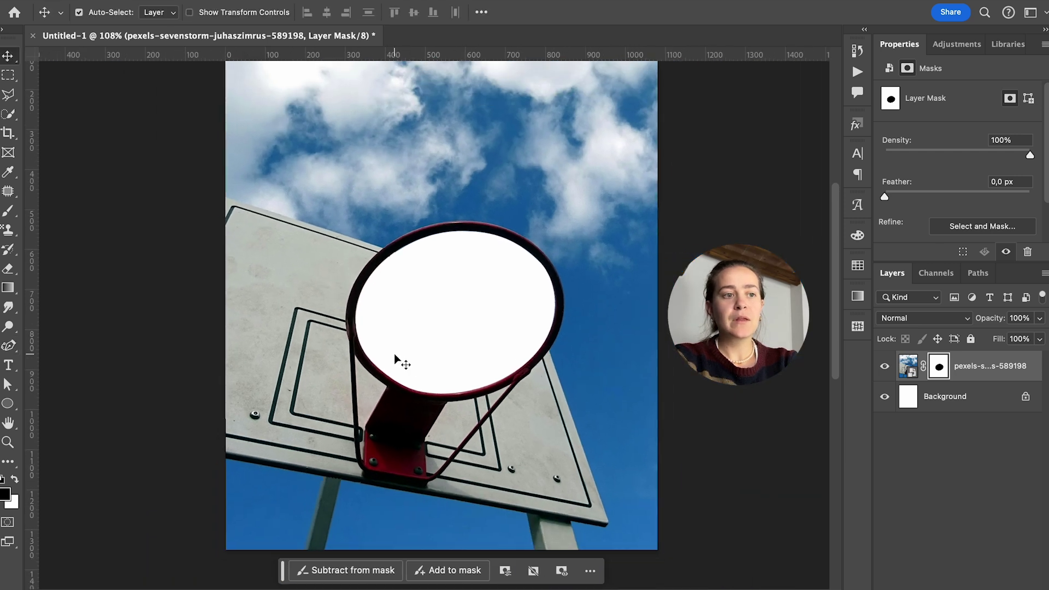
key(v)
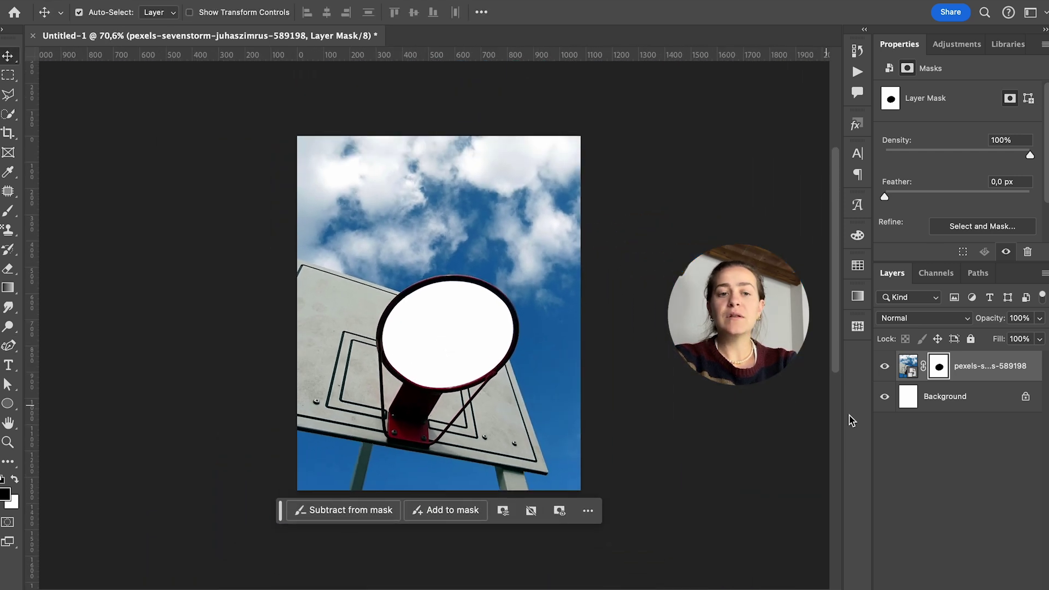
Place the aerial beach-wave image above the Background layer and resize it to fill the hoop opening
click(994, 401)
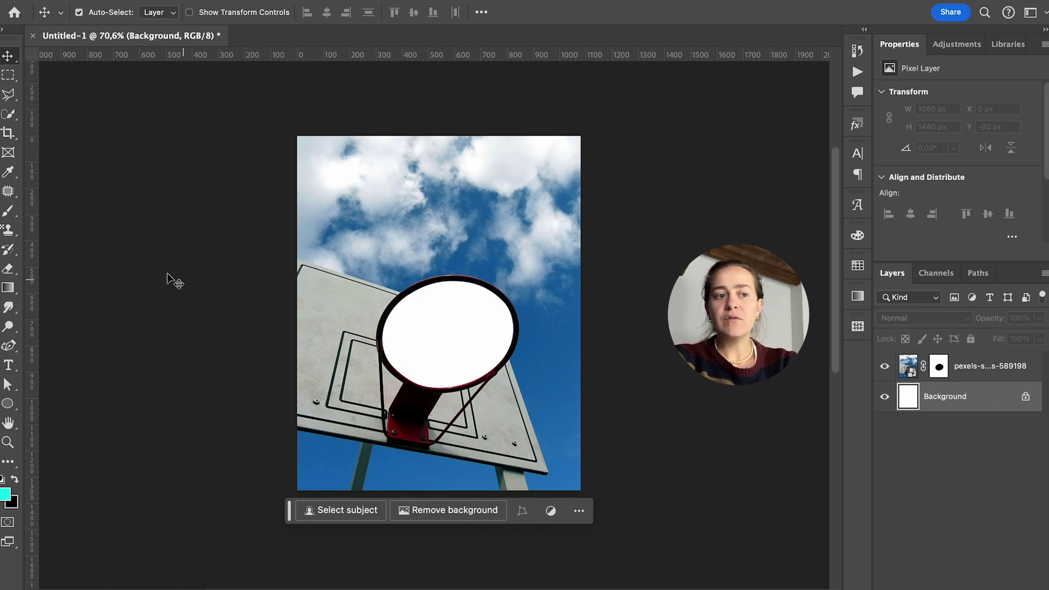
drag(153, 176, 453, 298)
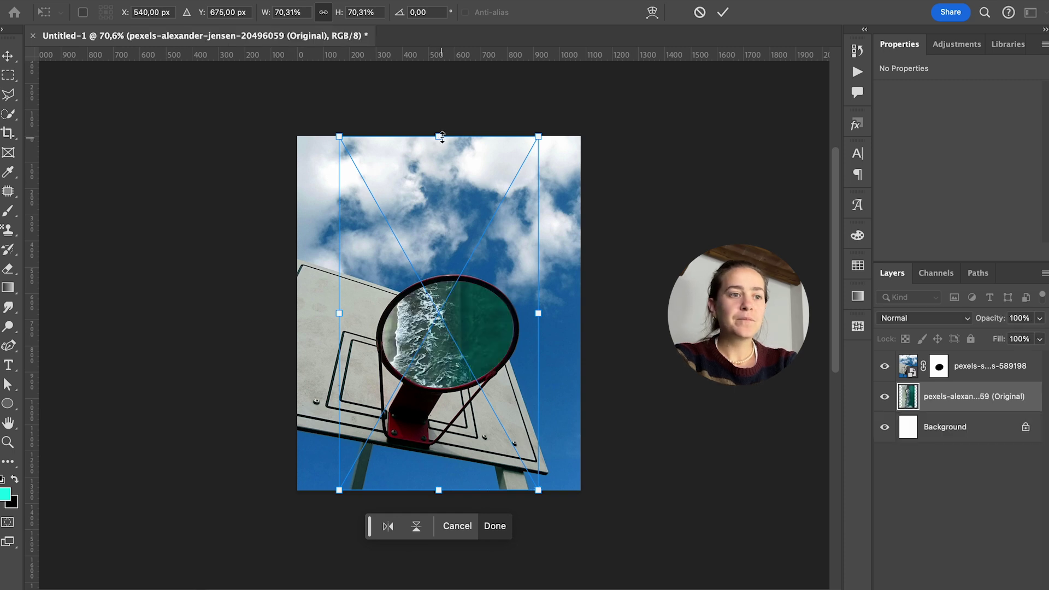
drag(442, 136, 437, 206)
drag(426, 363, 443, 363)
drag(458, 493, 453, 460)
key(Return)
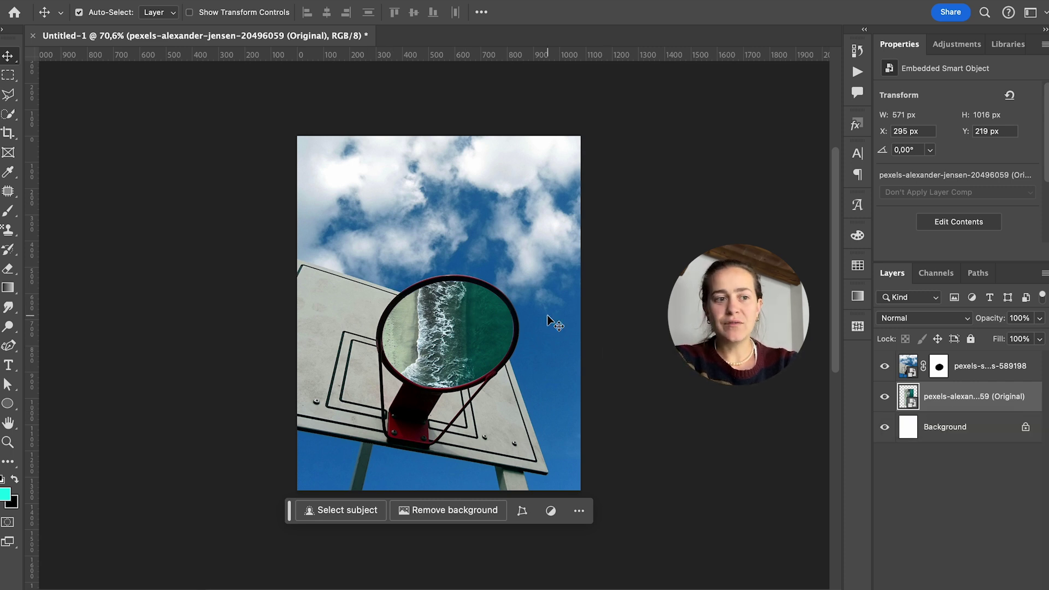
Open the Timeline panel and create a Video Timeline instead of a Frame Animation
click(478, 1)
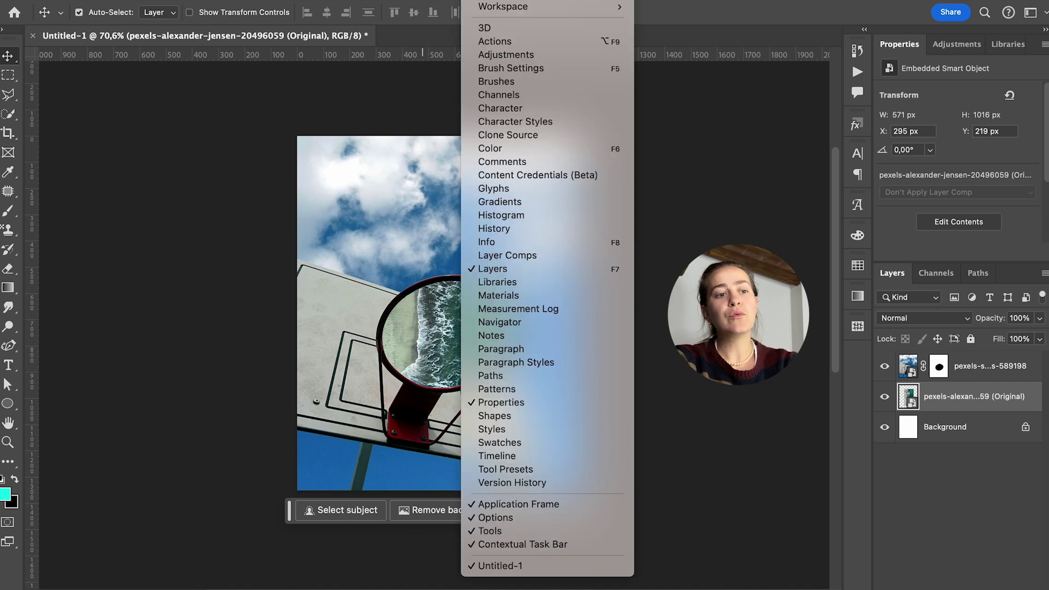
click(521, 459)
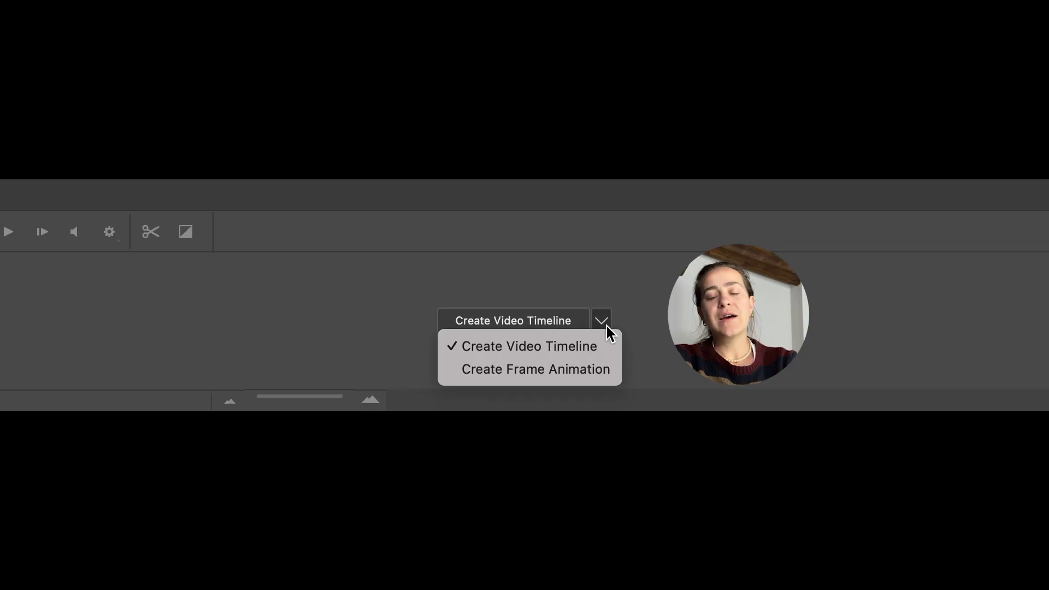
click(603, 367)
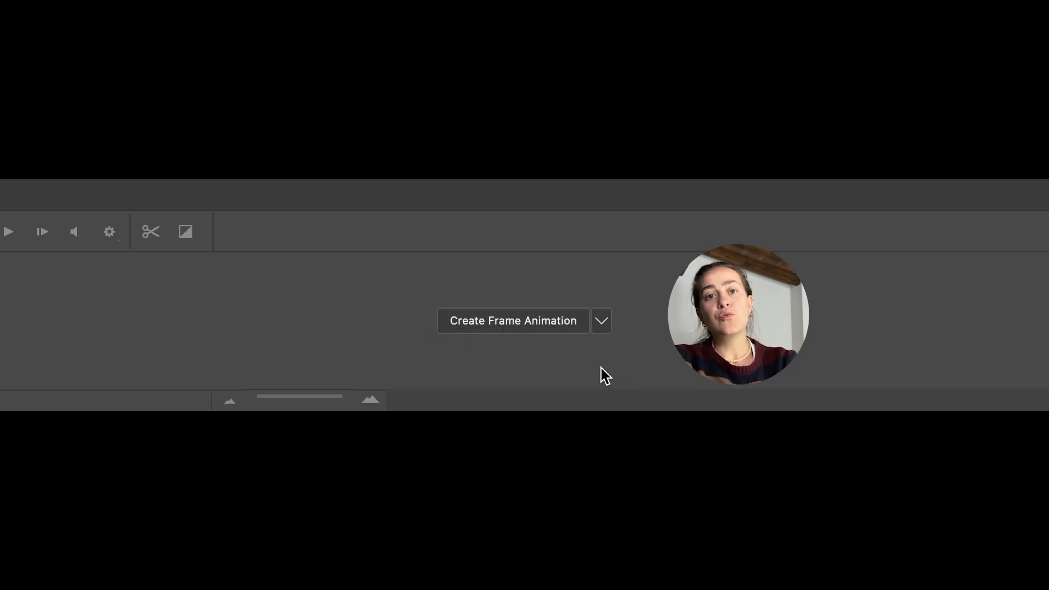
click(603, 327)
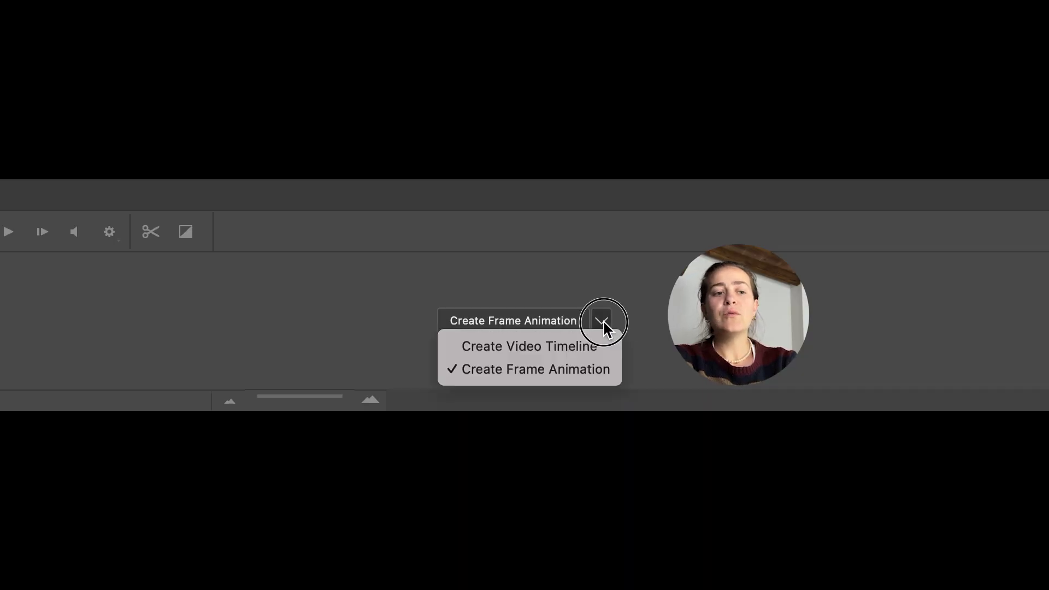
click(534, 354)
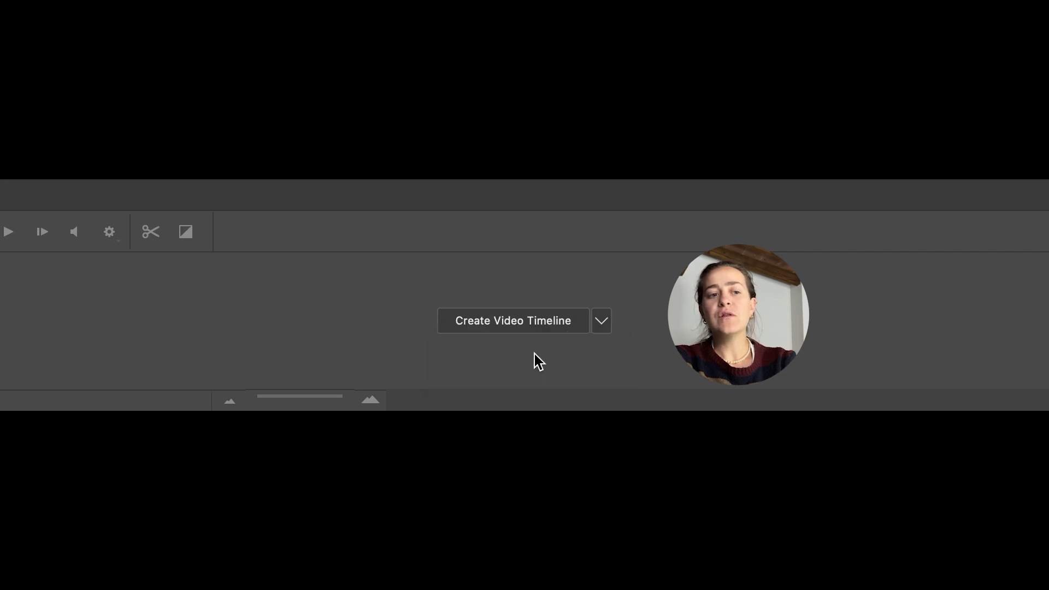
click(503, 327)
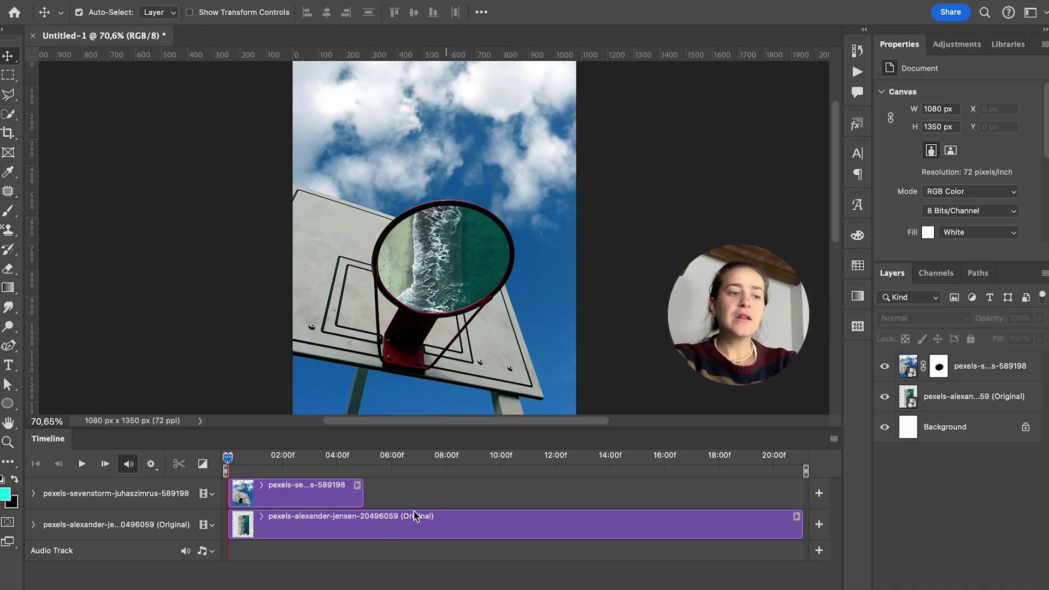
Trim the beach clip to end at 10 seconds and extend the hoop layer to match
click(363, 524)
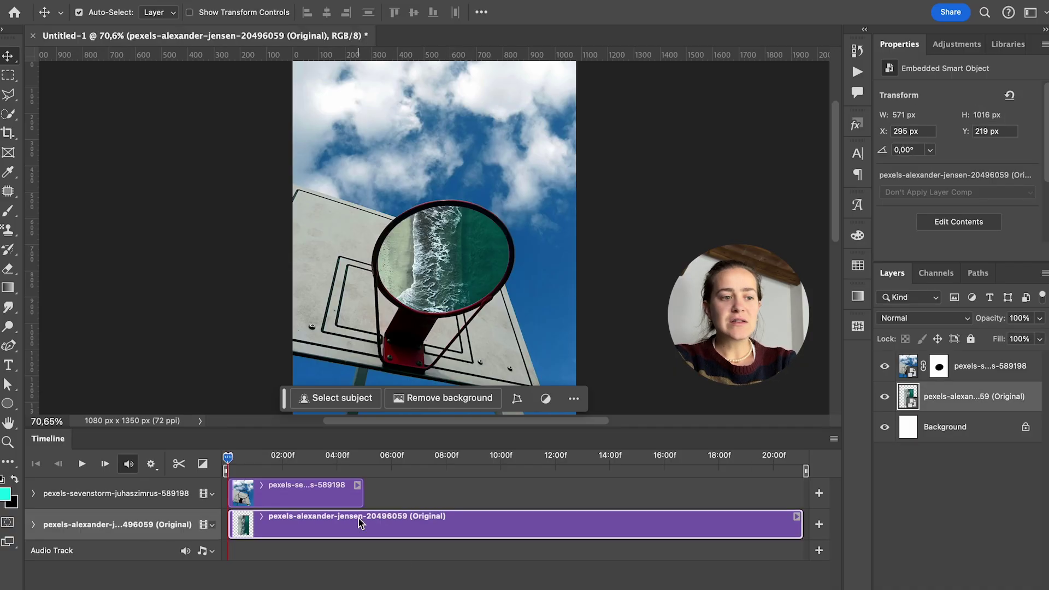
click(448, 458)
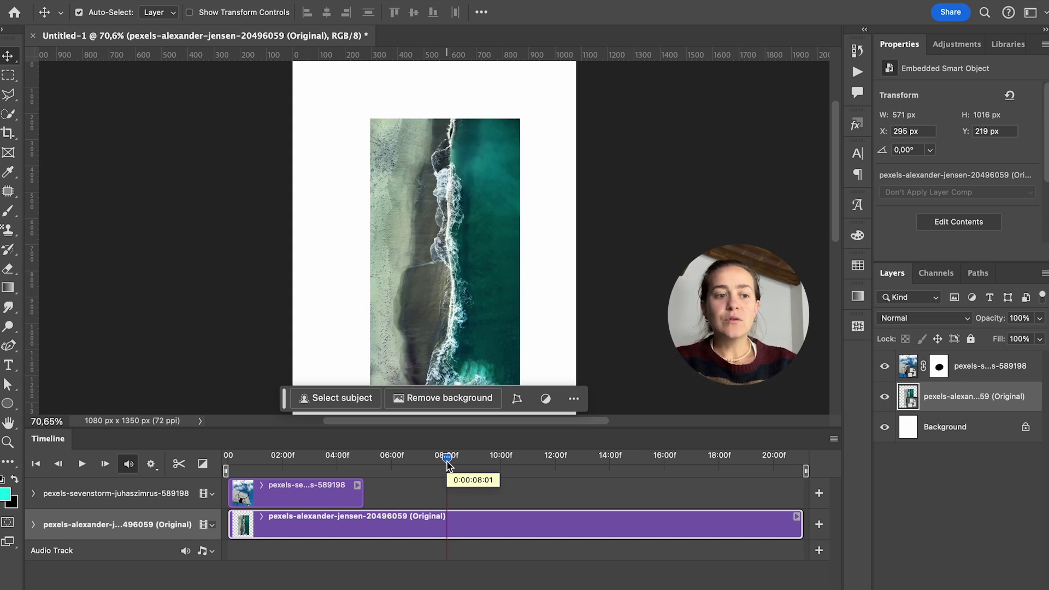
drag(447, 462, 488, 459)
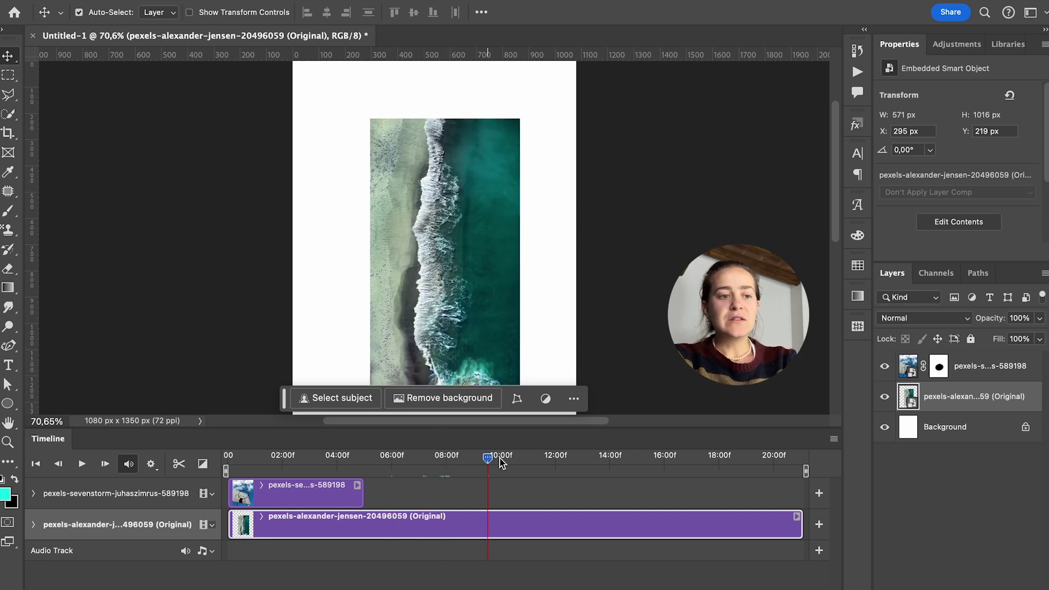
drag(503, 463, 501, 462)
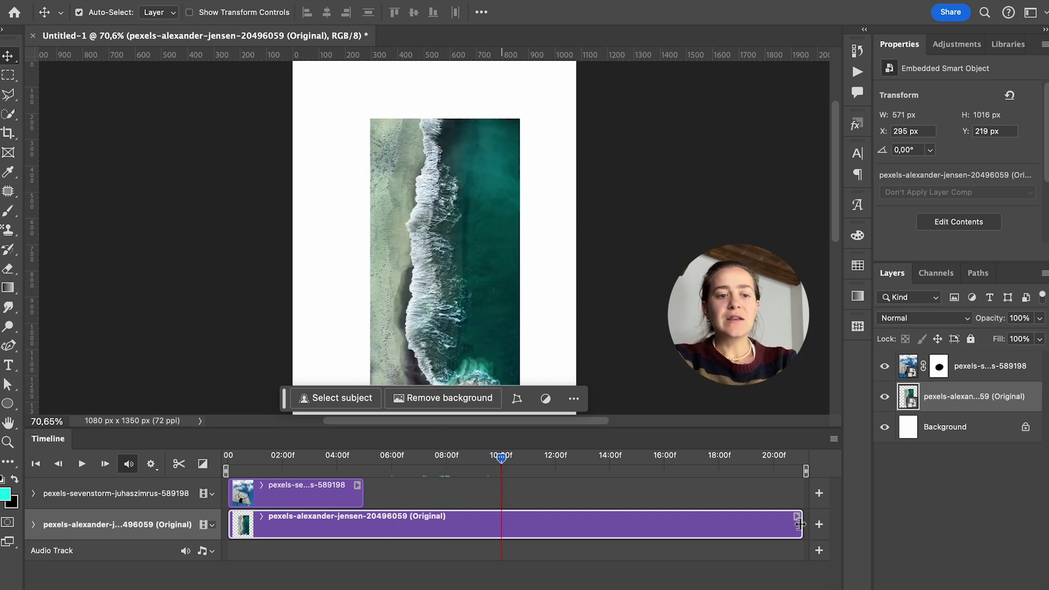
drag(802, 524, 500, 523)
drag(362, 495, 500, 494)
drag(420, 459, 208, 459)
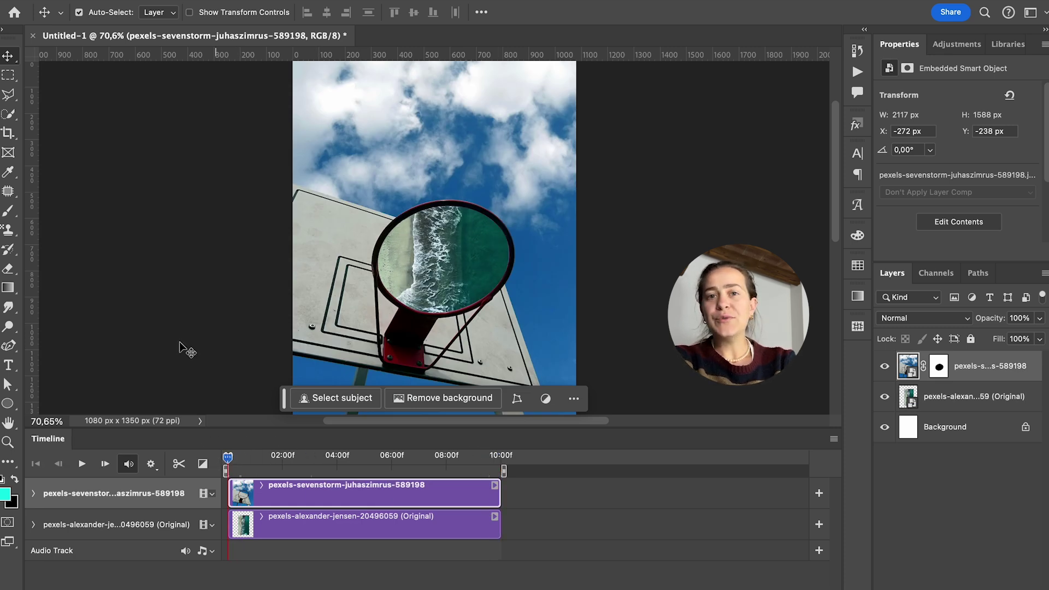
Play and stop the preview, shrink the timeline panel, rewind to frame 0, and show Adjustments
key(space)
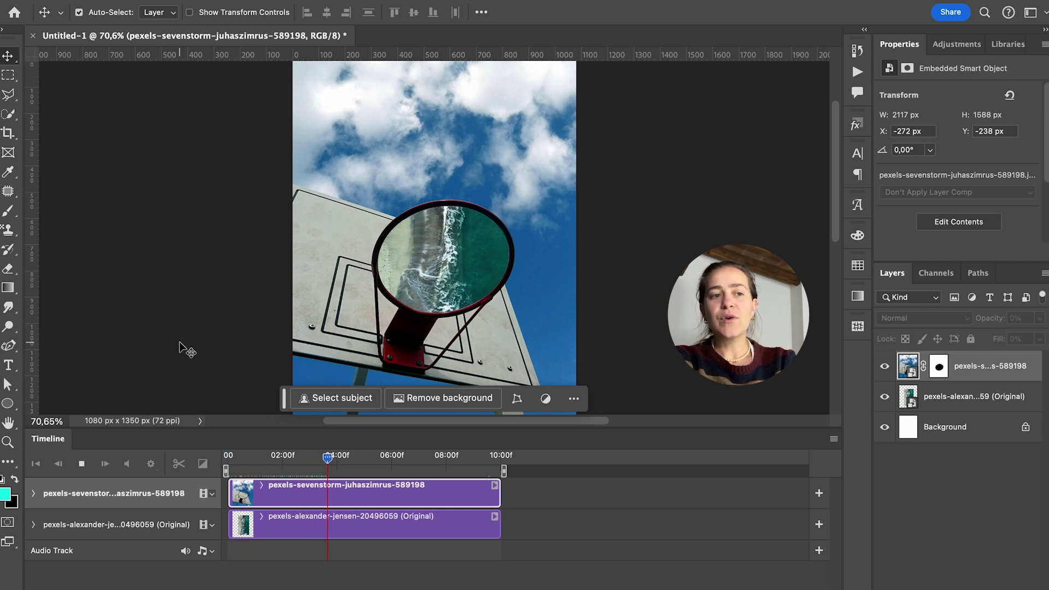
key(space)
scroll(316, 302, down, 3)
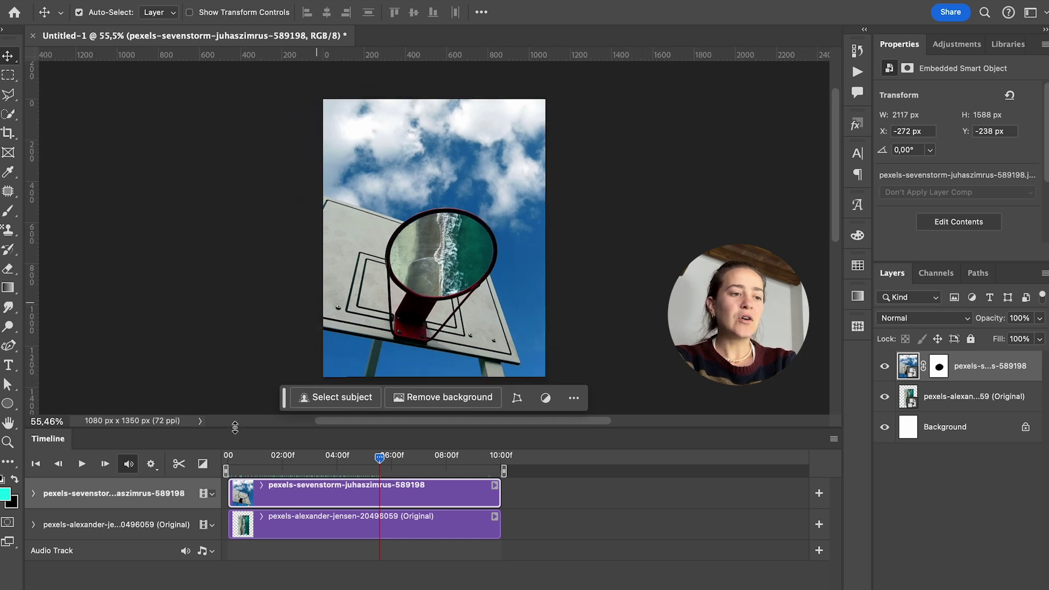
drag(235, 428, 232, 467)
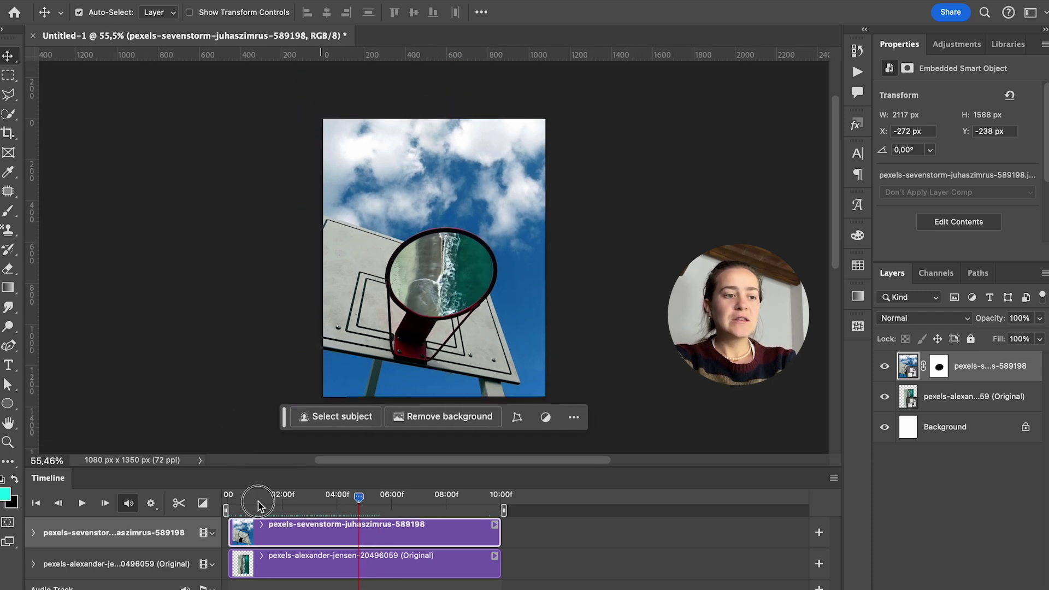
drag(246, 506, 203, 503)
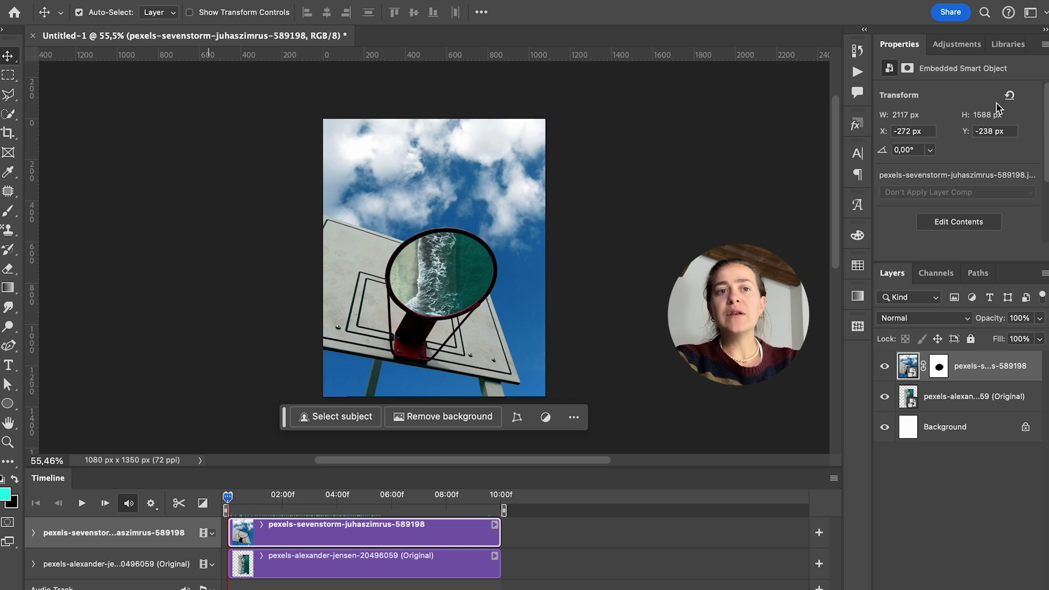
click(956, 44)
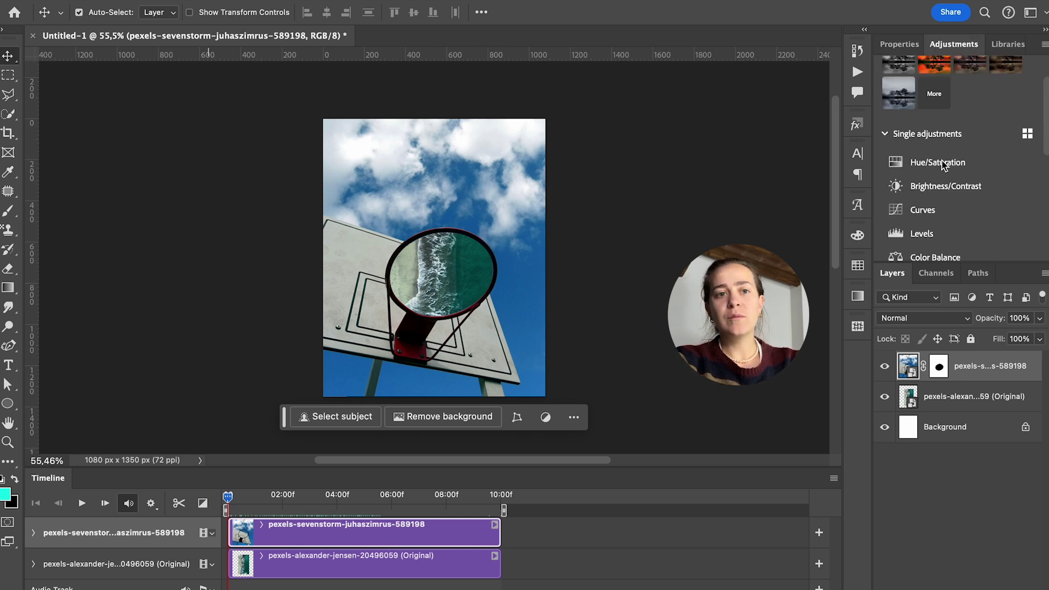
Add a NightFromDay.CUBE Color Lookup layer and clip it to the hoop photo layer
scroll(939, 212, down, 5)
scroll(939, 211, down, 3)
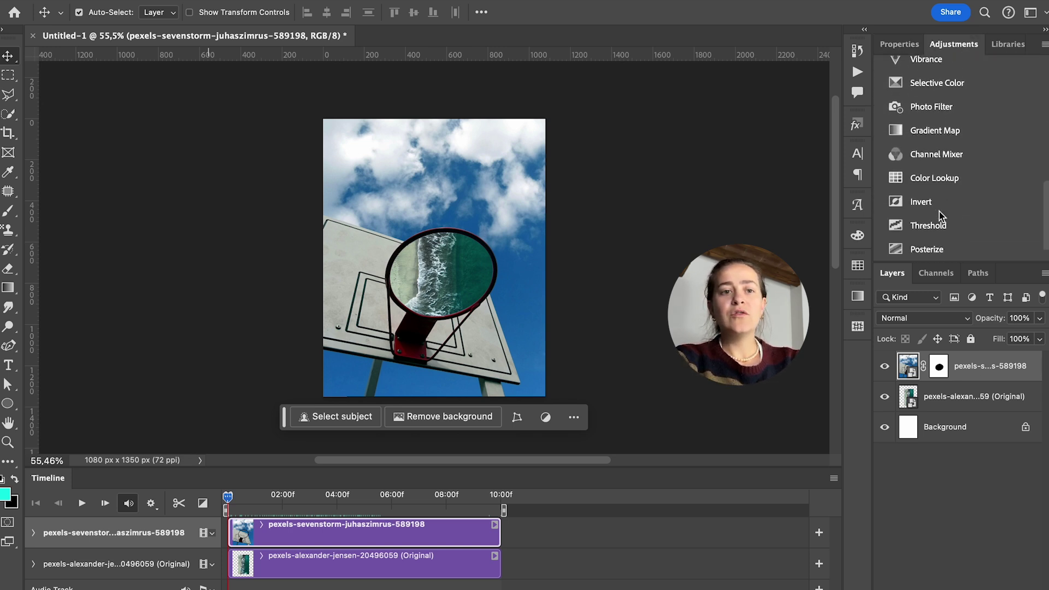
click(975, 179)
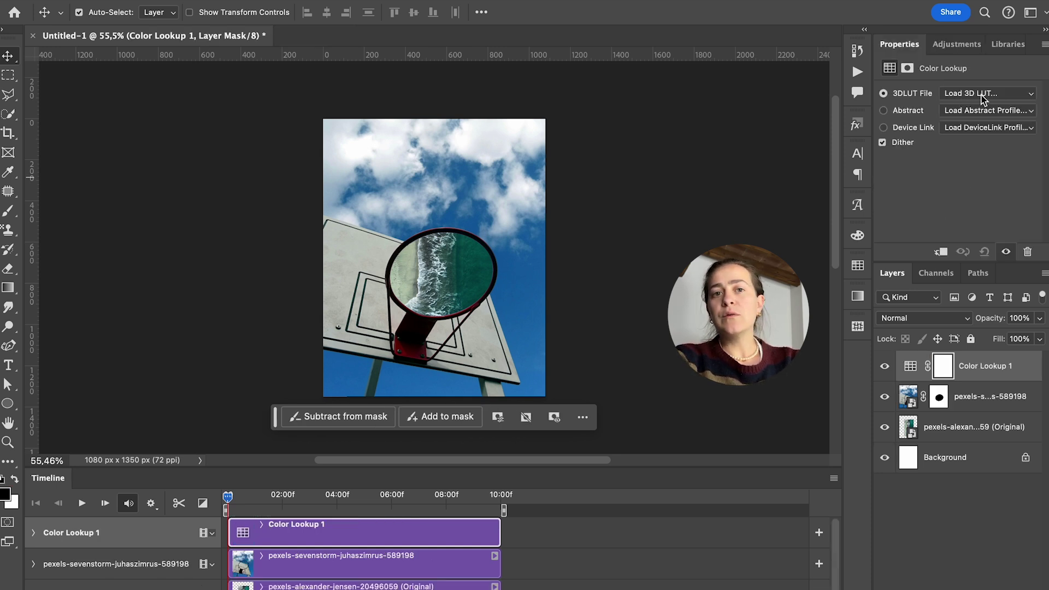
click(977, 94)
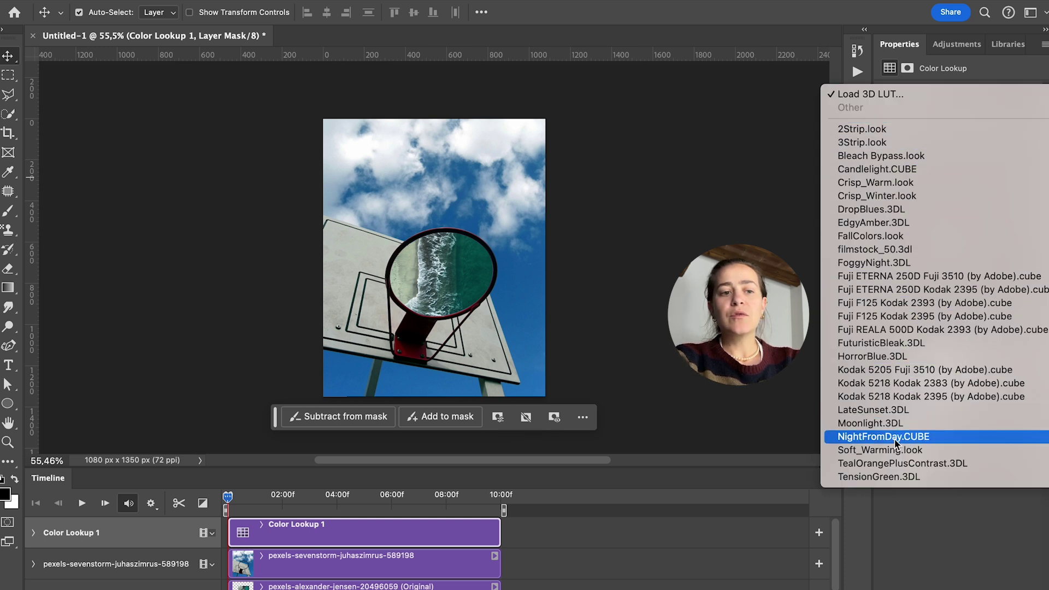
click(883, 436)
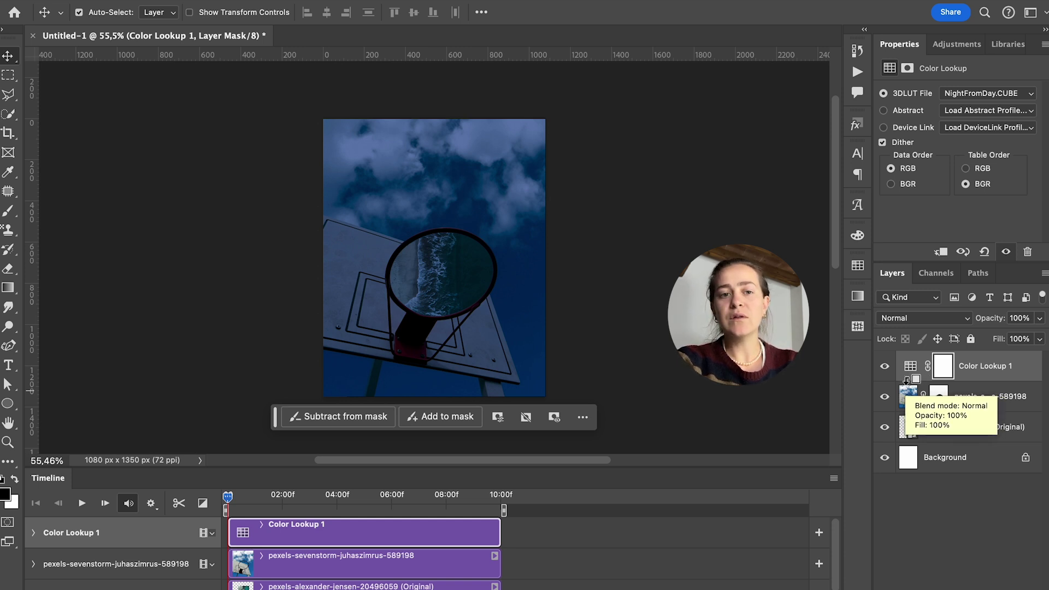
alt+click(905, 380)
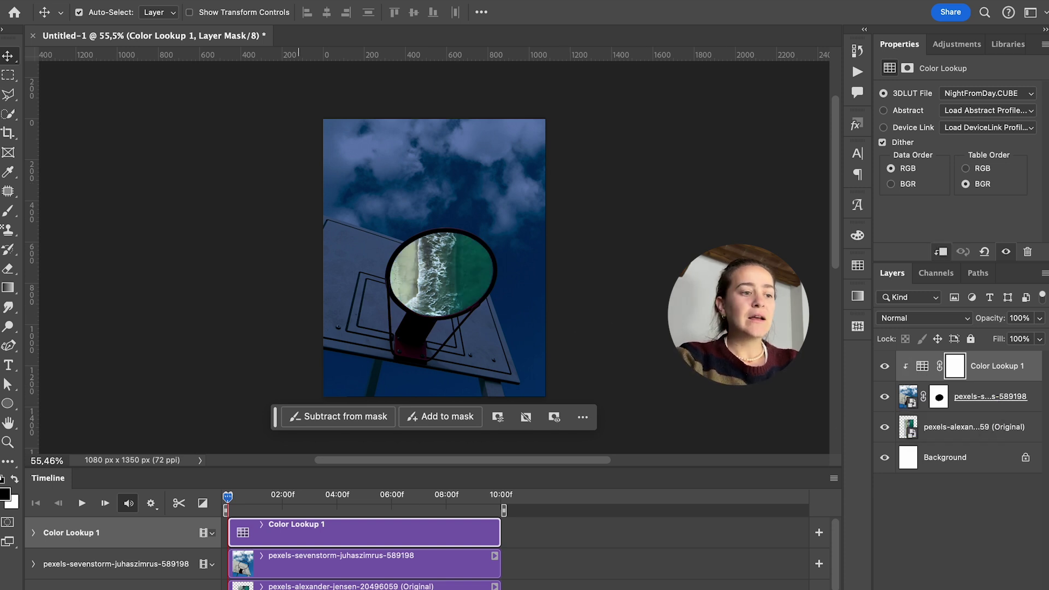
mouse_move(93, 587)
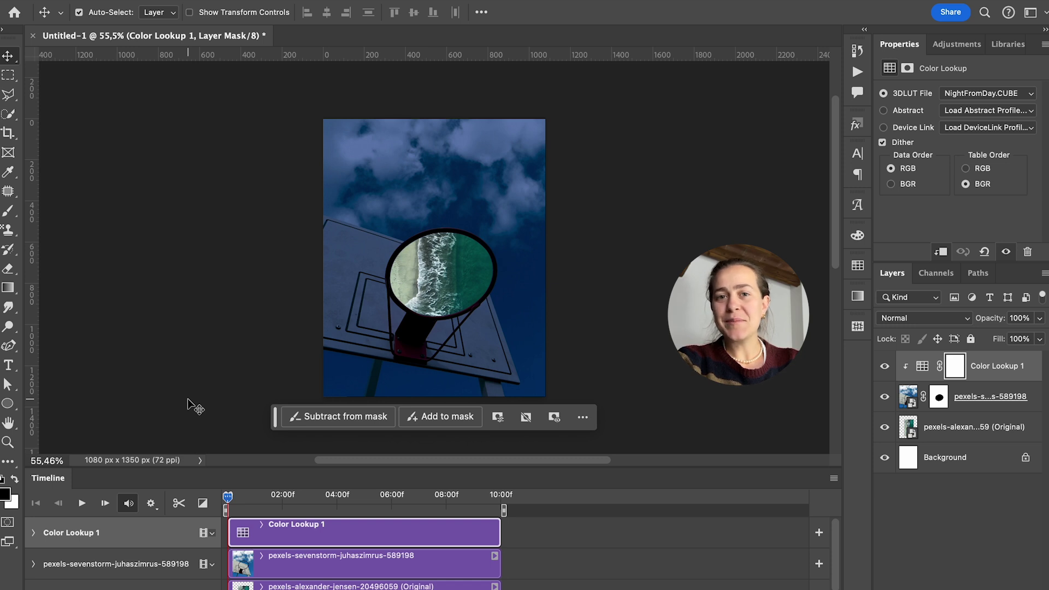
In Finder, open the external drive's MVX > Textures > Dust Scratches Textures folder
click(54, 582)
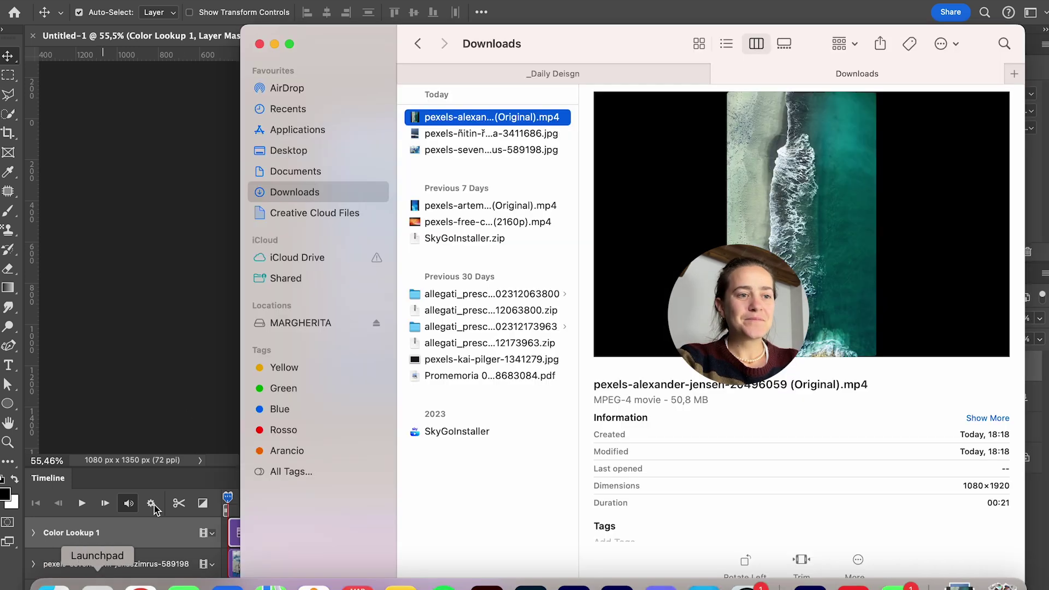
click(323, 149)
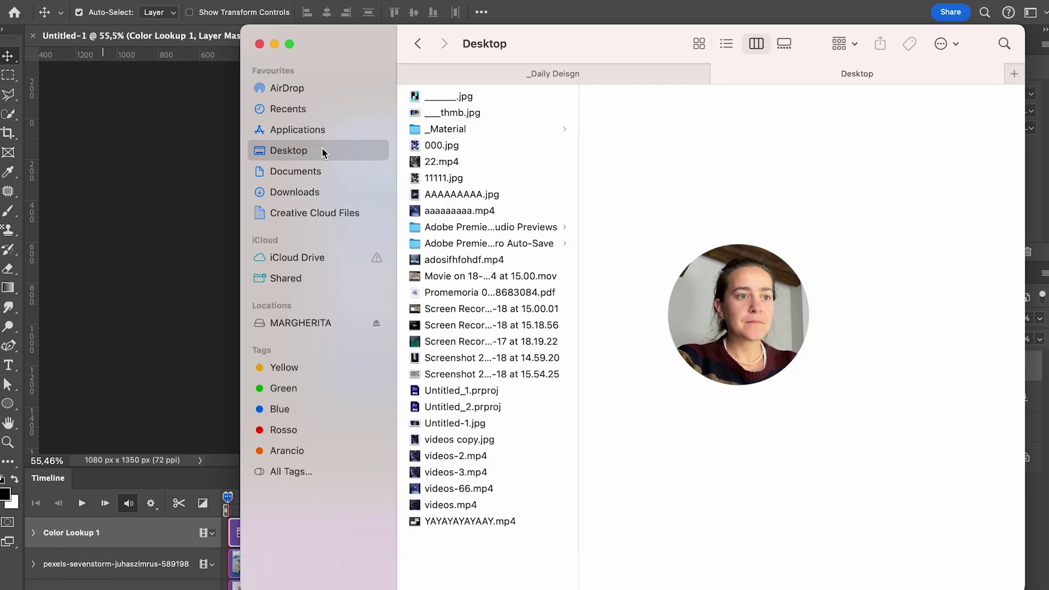
click(315, 323)
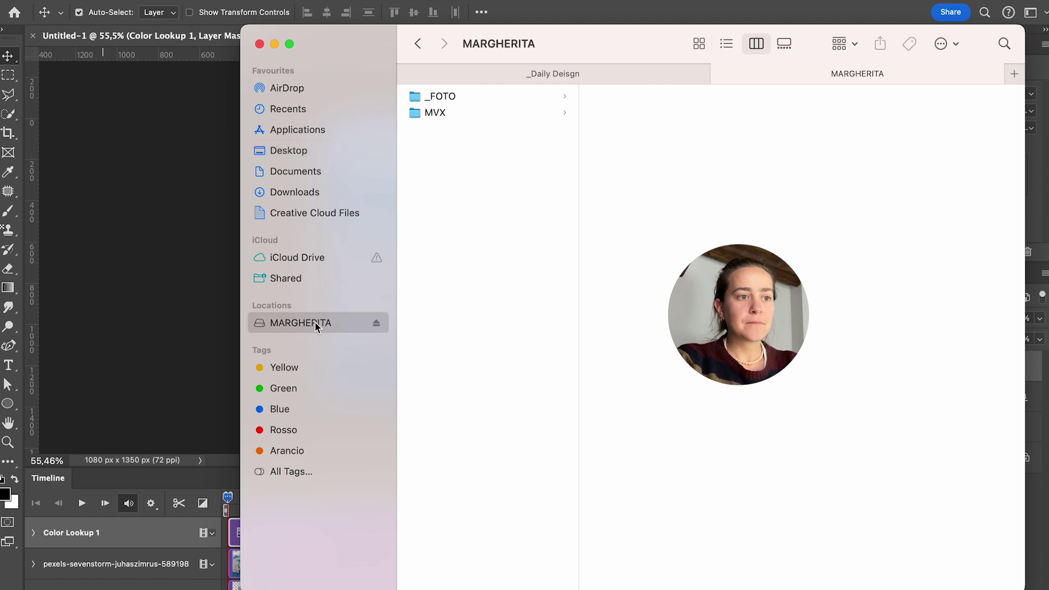
click(464, 113)
click(660, 177)
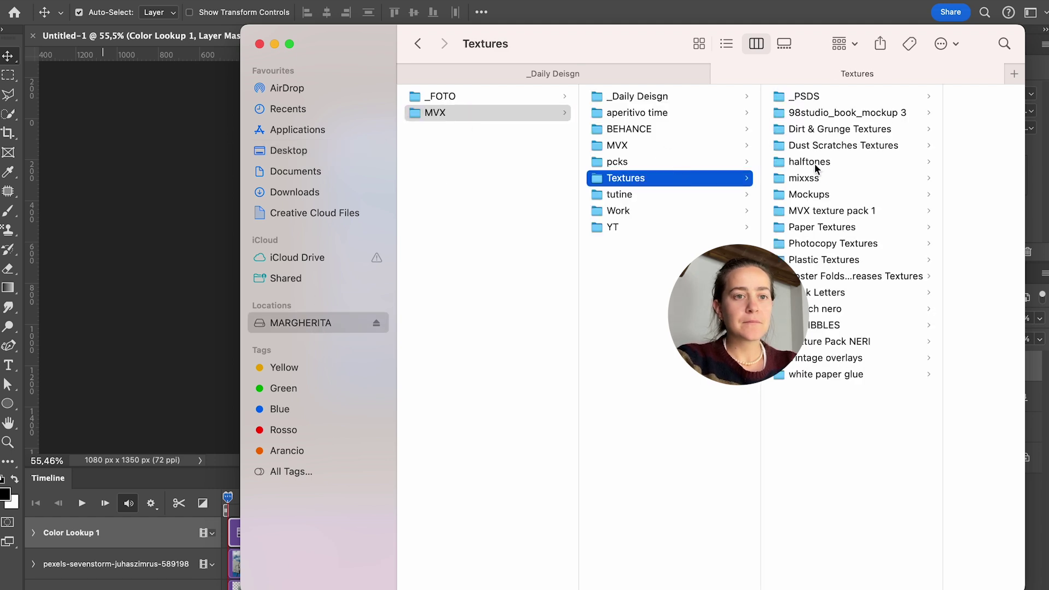
click(844, 145)
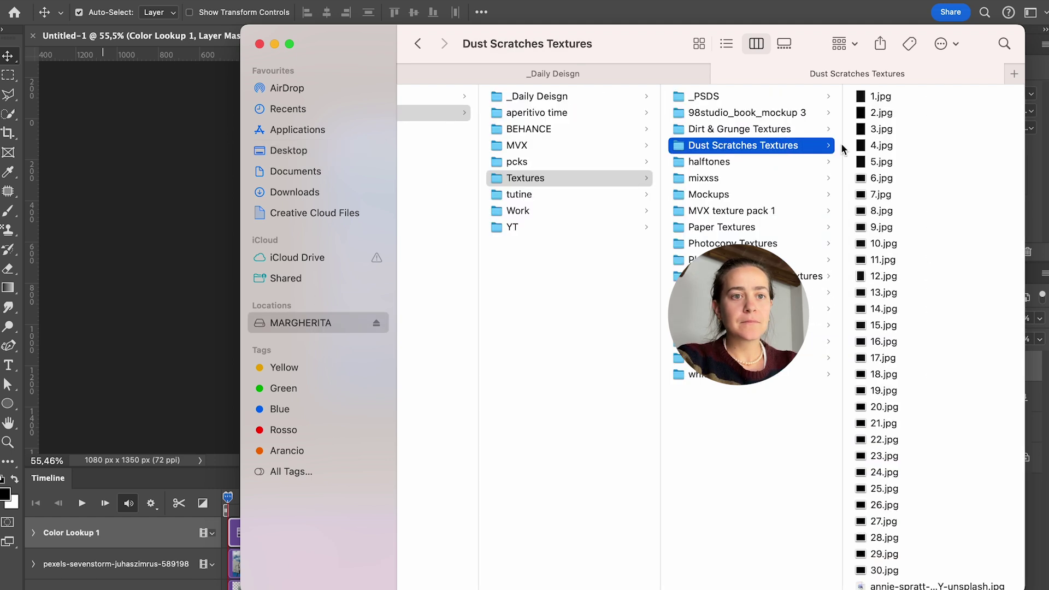
Compare textures 22.jpg and 17.jpg, then select 20.jpg
click(869, 441)
click(705, 357)
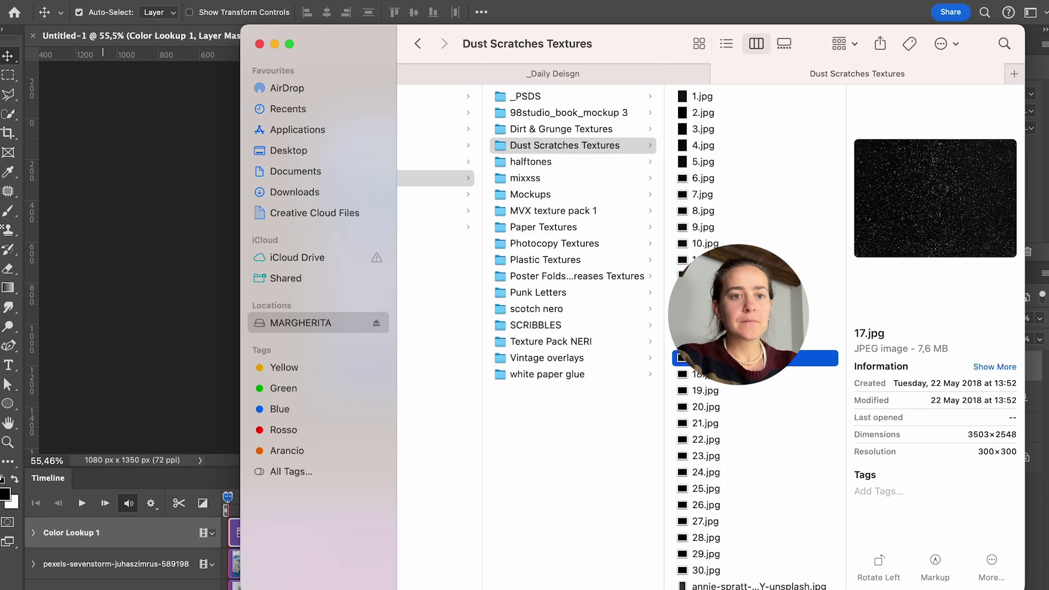
click(729, 406)
click(728, 438)
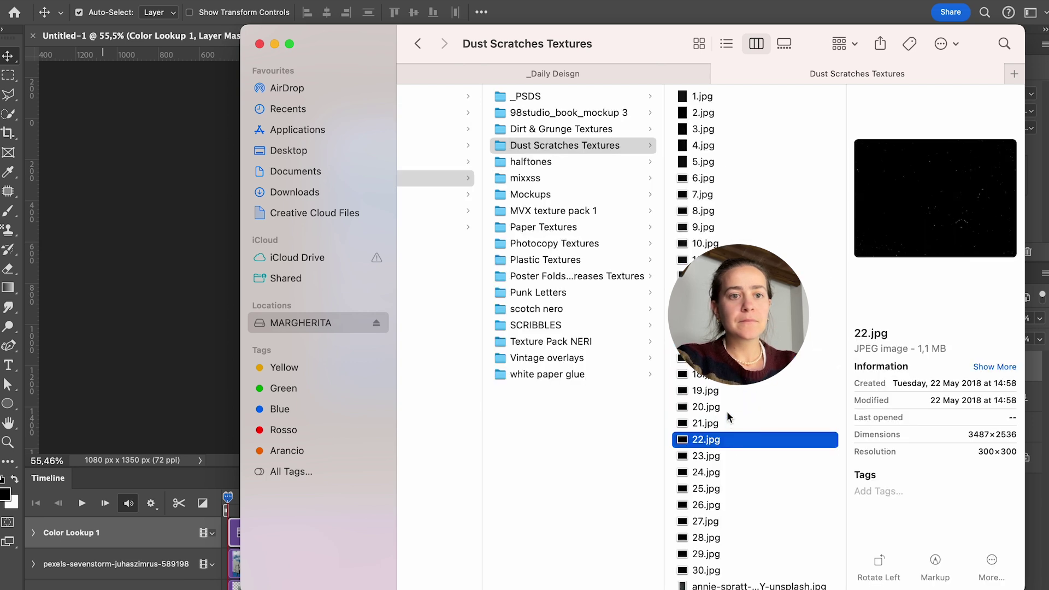
click(729, 409)
Place 20.jpg on the canvas, rotate it 90° to portrait, and enlarge it to cover the poster
drag(713, 409, 180, 251)
drag(435, 171, 623, 284)
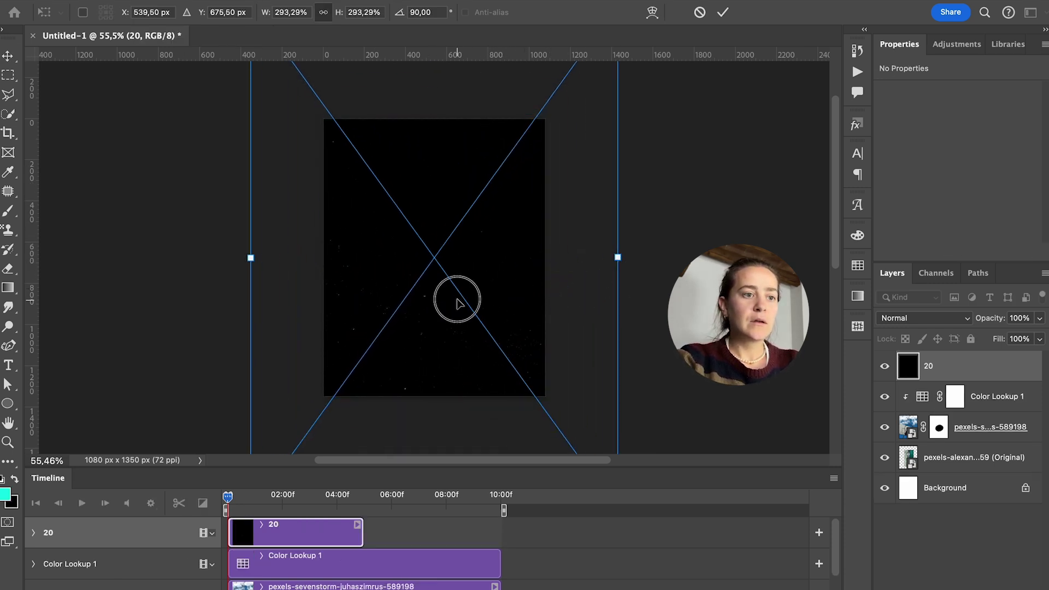
drag(457, 290, 459, 273)
key(Return)
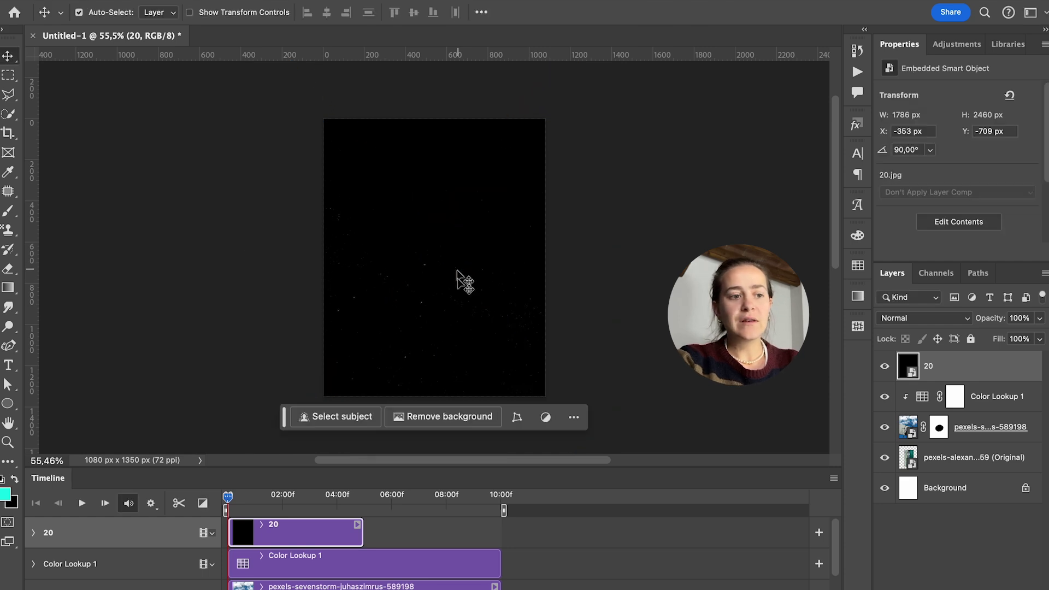
Stretch the 20.jpg texture clip in the timeline to span the full 10:00
drag(362, 534, 494, 536)
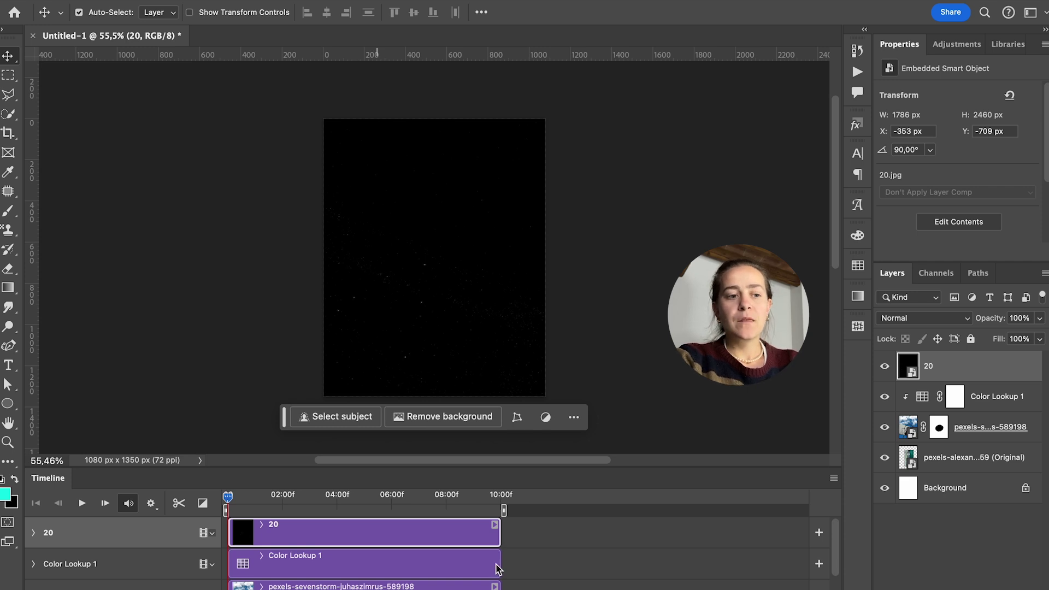
drag(498, 530, 335, 525)
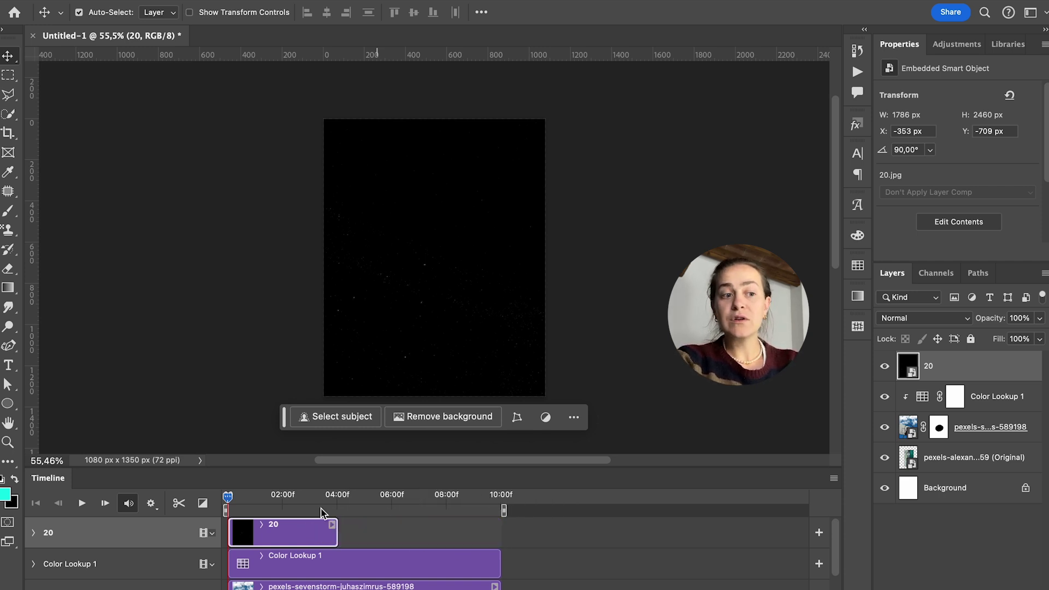
drag(259, 494, 373, 497)
drag(334, 533, 499, 532)
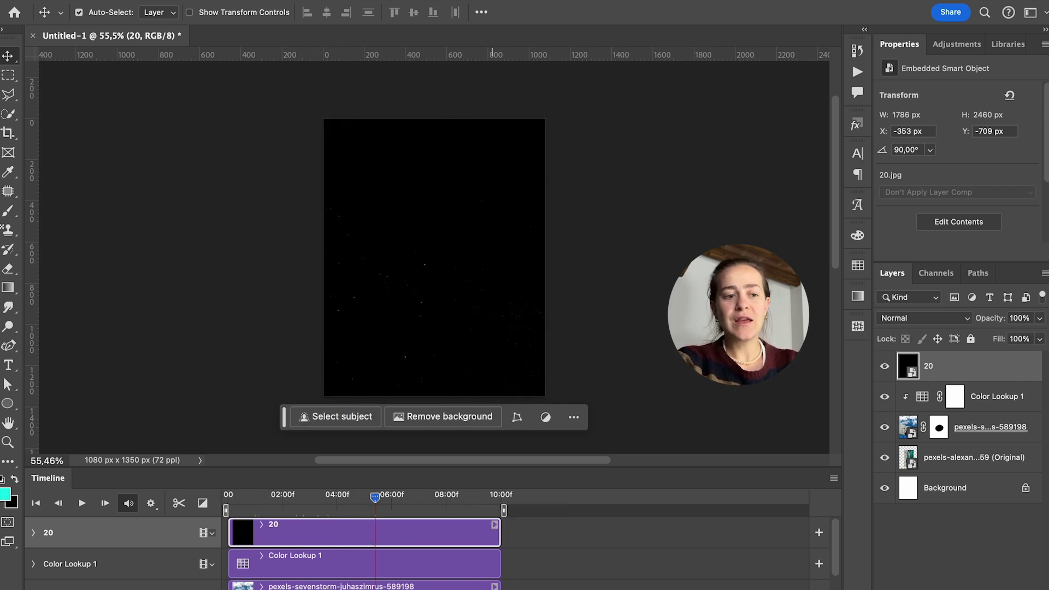
scroll(488, 562, down, 2)
scroll(488, 561, up, 2)
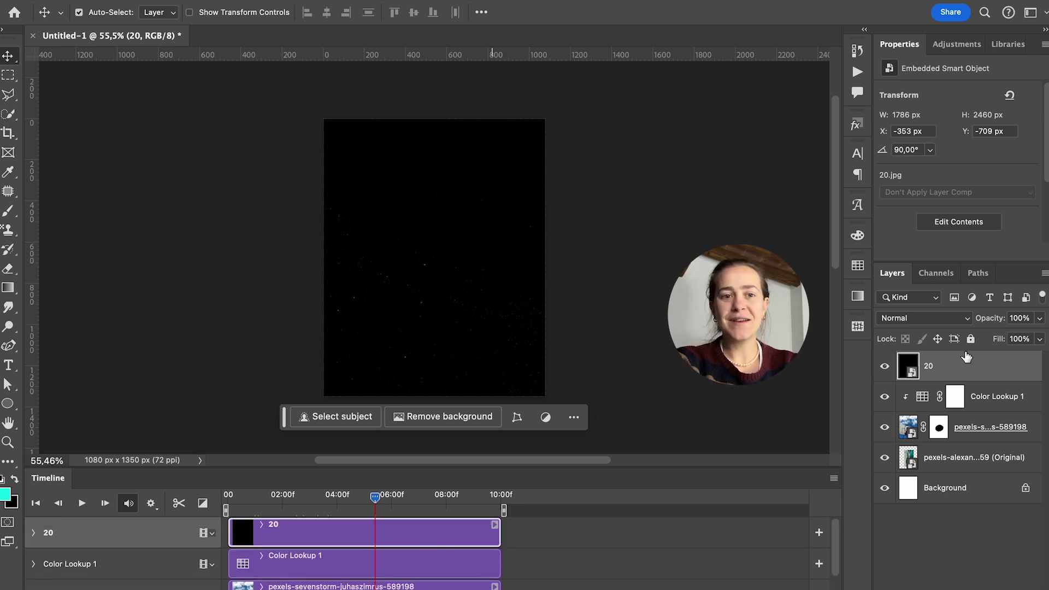
Set the star layer to Screen blend mode and clip it to Color Lookup 1
click(926, 319)
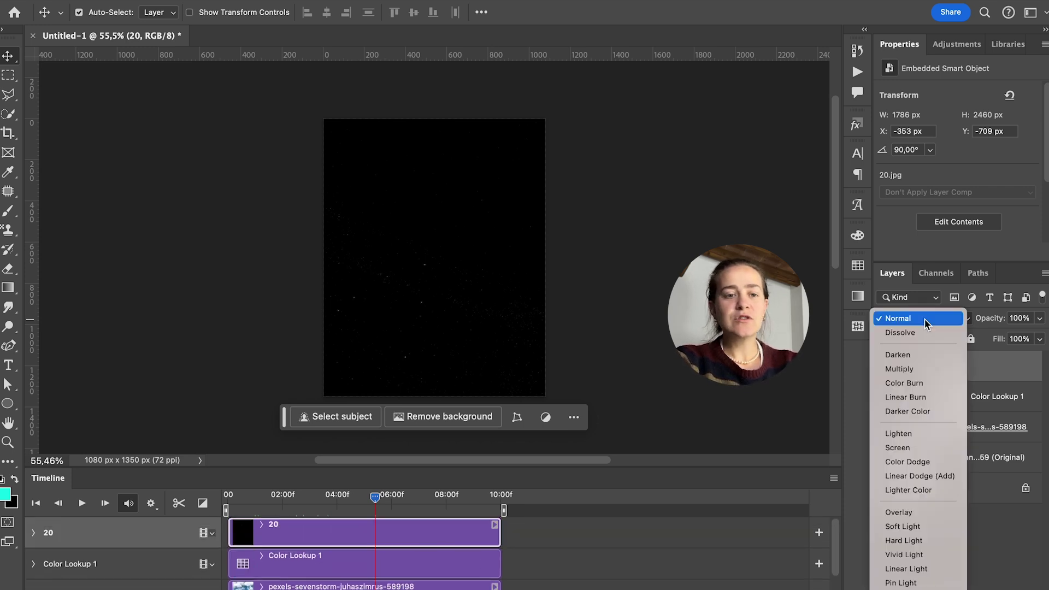
click(899, 448)
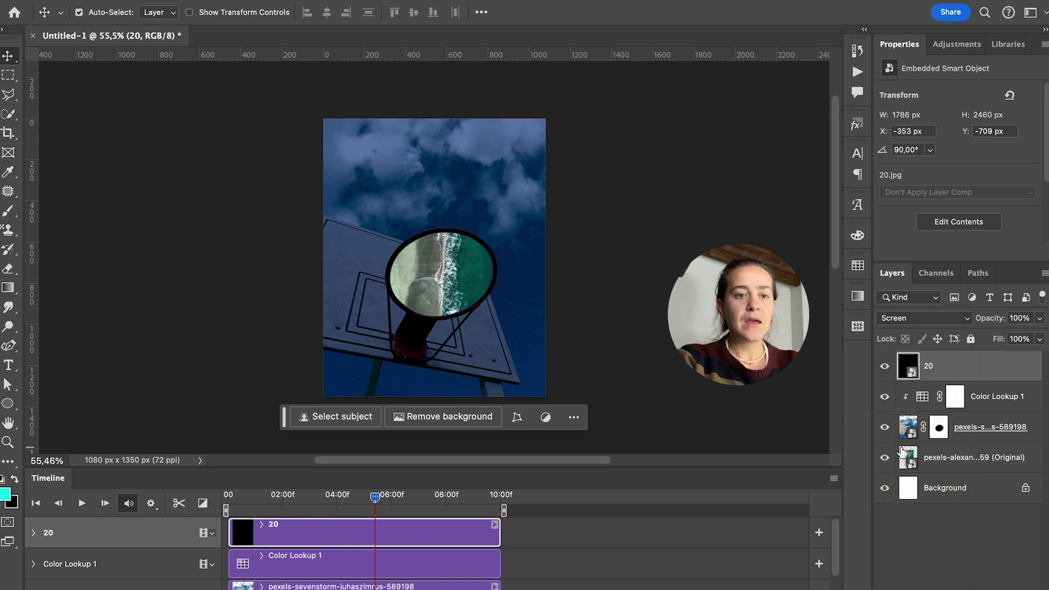
alt+click(910, 379)
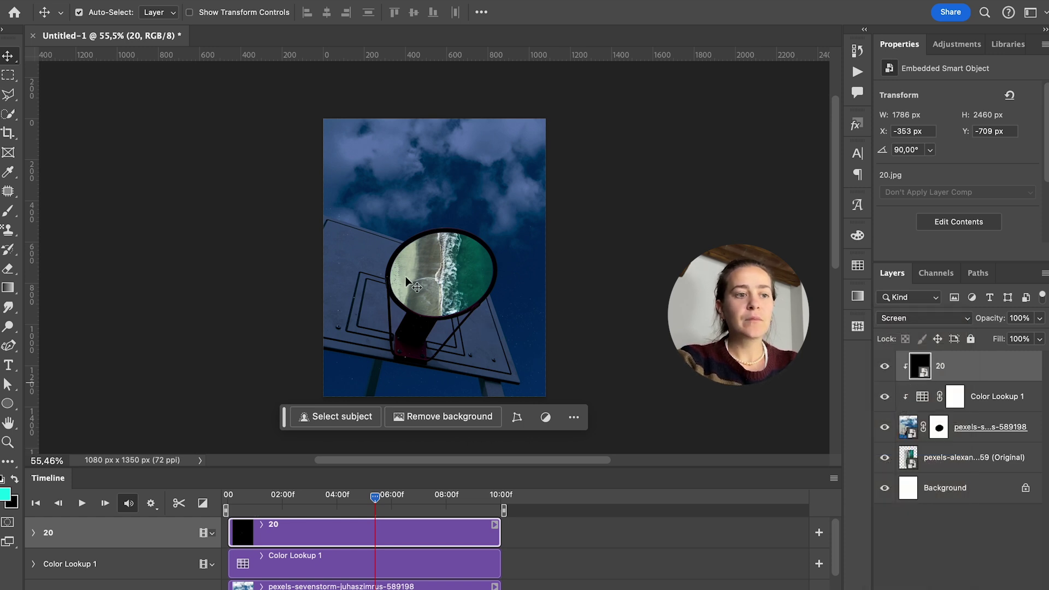
Duplicate the stars as '20 copy', rotate it -105°, and start its clip at 00
key(super+j)
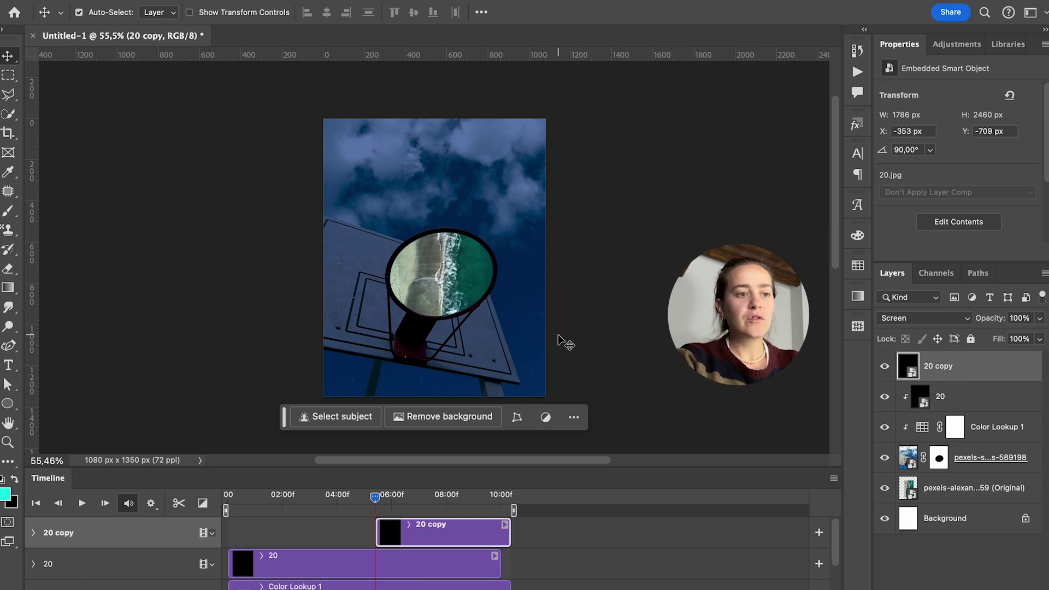
key(super+t)
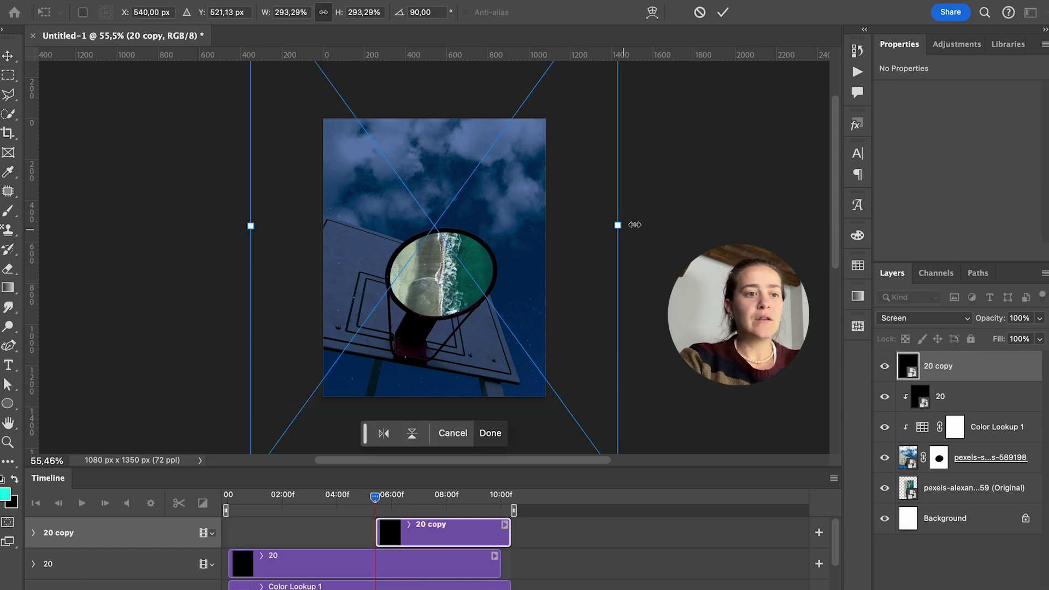
drag(636, 224, 251, 280)
drag(404, 183, 427, 187)
key(Return)
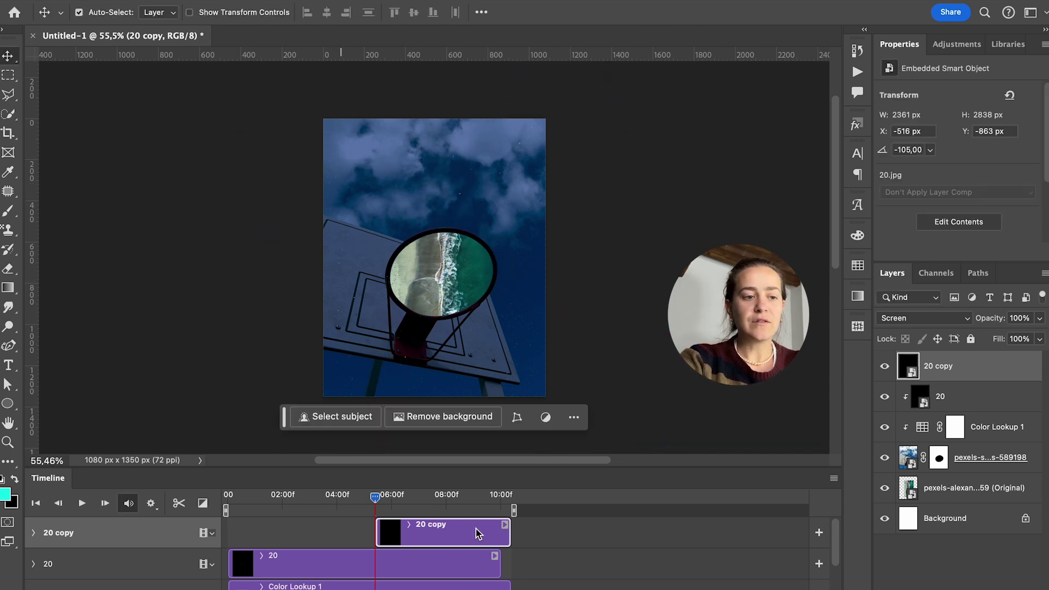
mouse_move(479, 534)
mouse_down()
mouse_move(335, 519)
mouse_move(363, 534)
mouse_move(500, 533)
mouse_up()
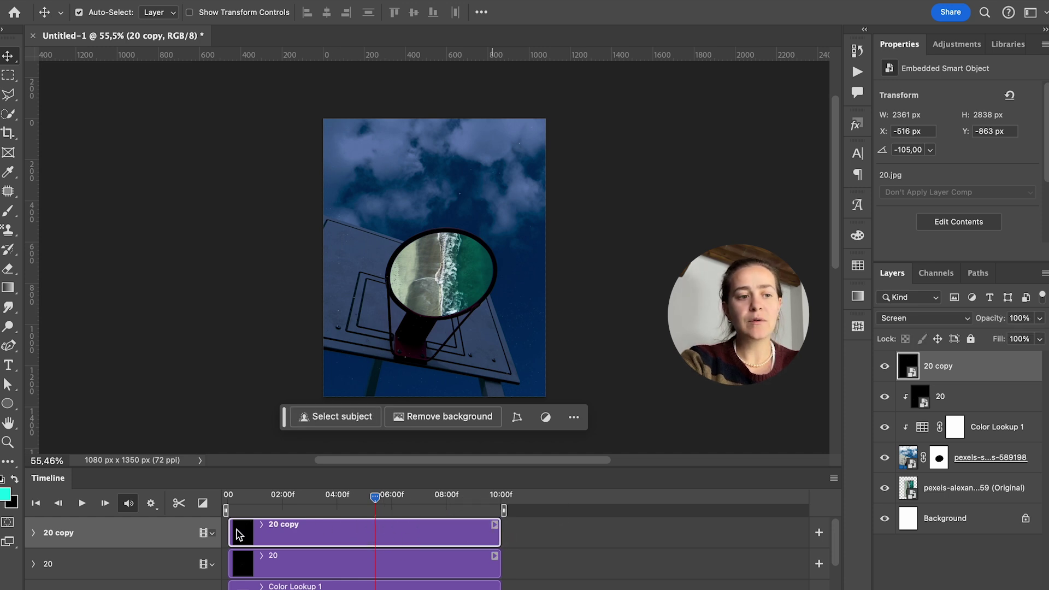
drag(314, 526, 266, 525)
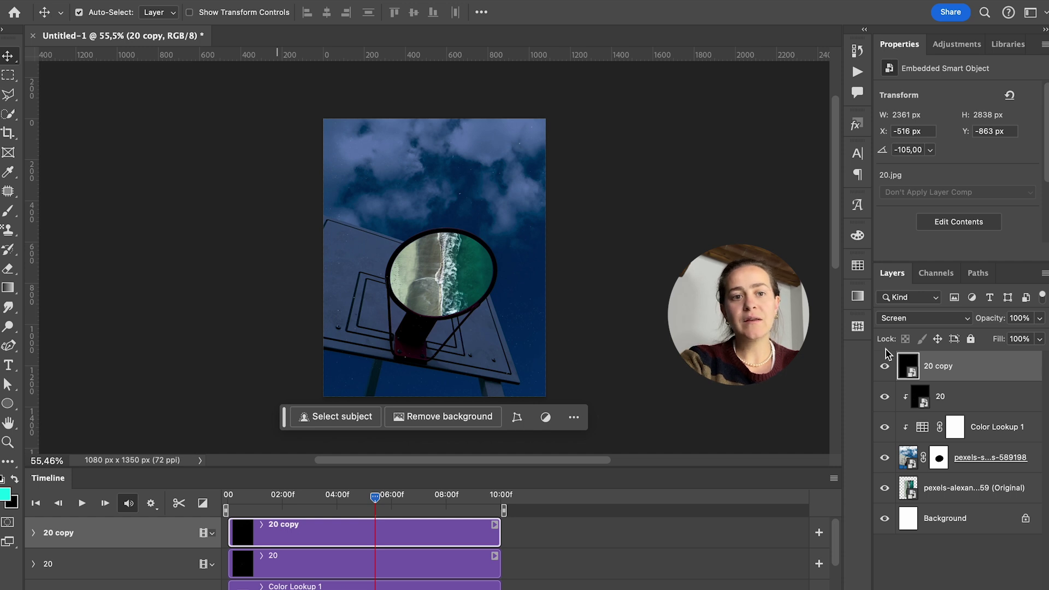
click(906, 574)
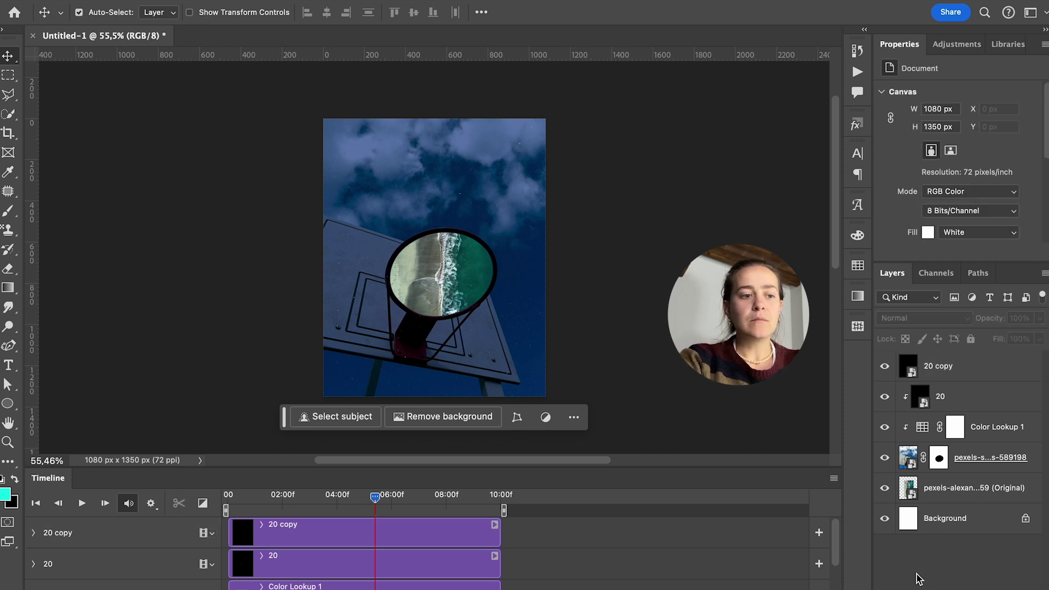
drag(381, 504, 201, 499)
key(space)
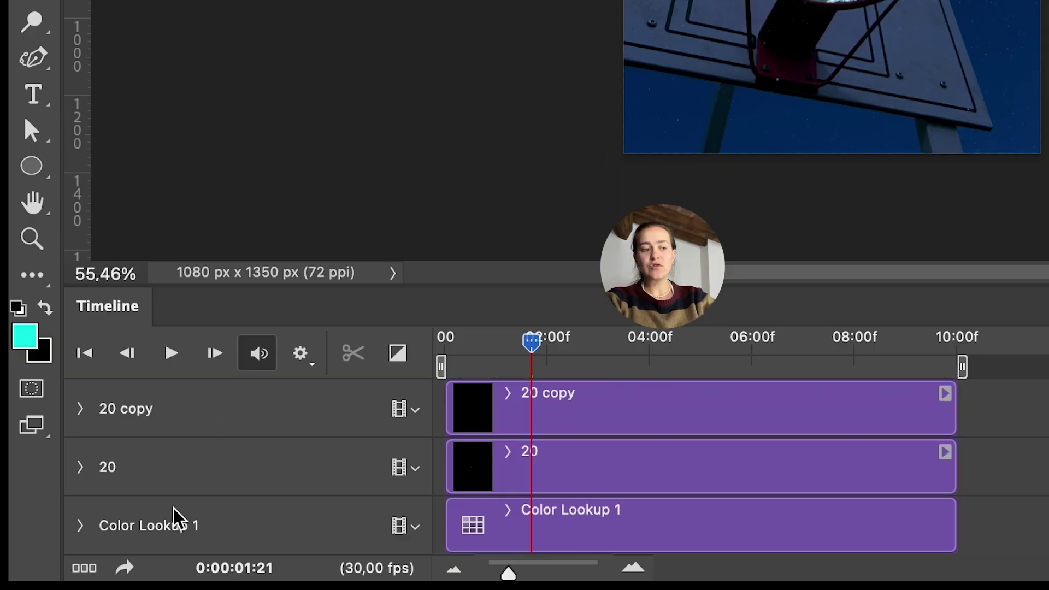
Enter a name for the video and choose the Desktop as its save folder
click(126, 569)
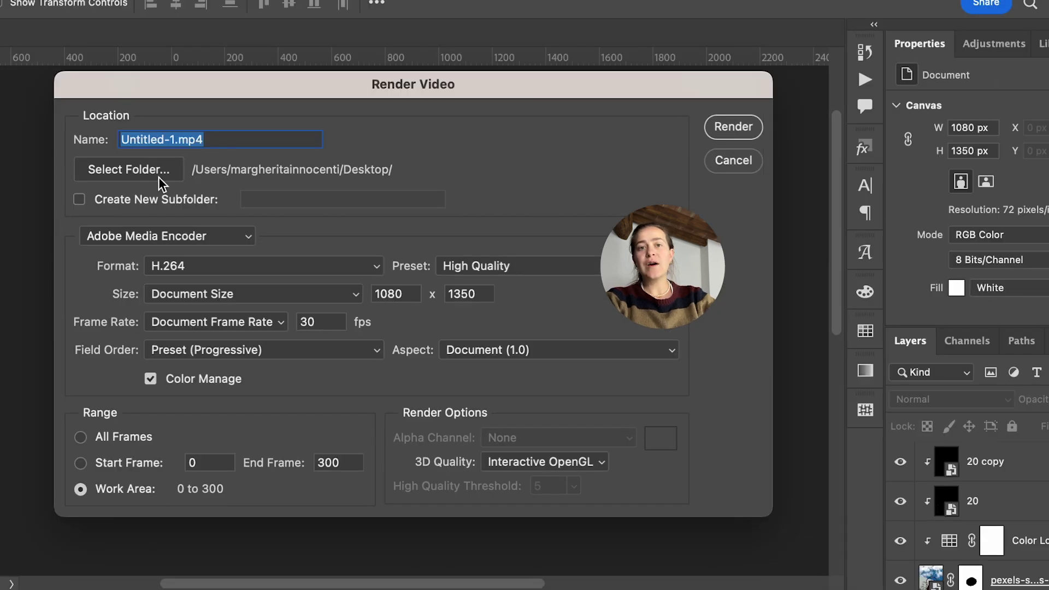
text(dvidifnivvi)
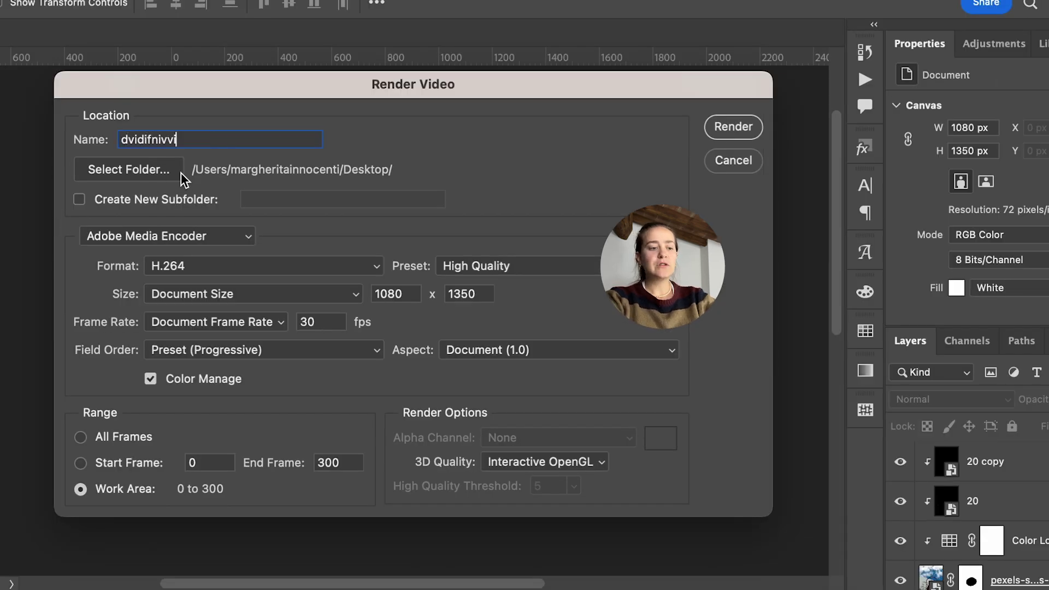
click(146, 176)
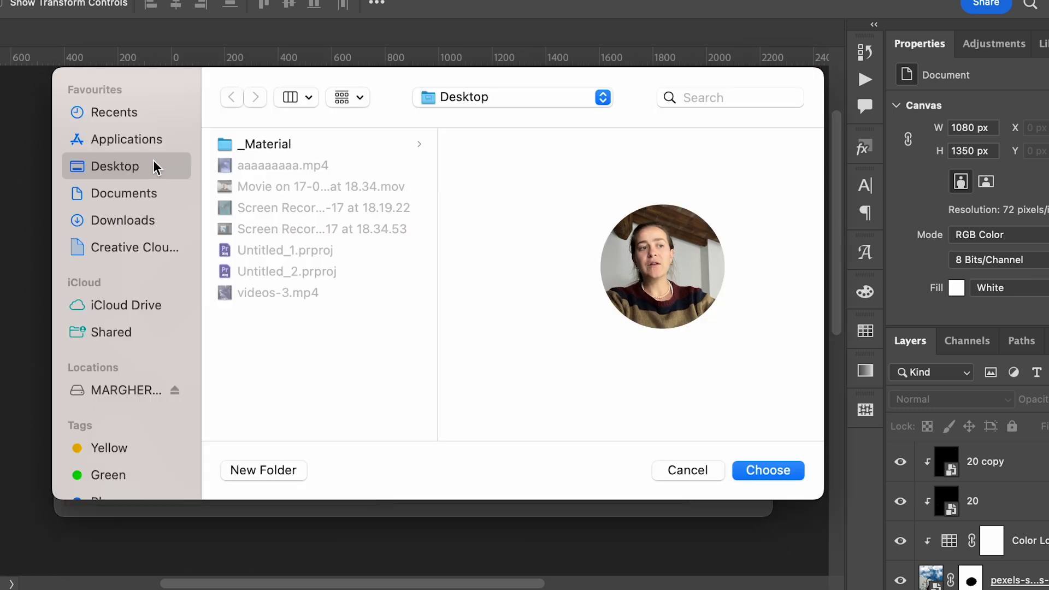
click(765, 470)
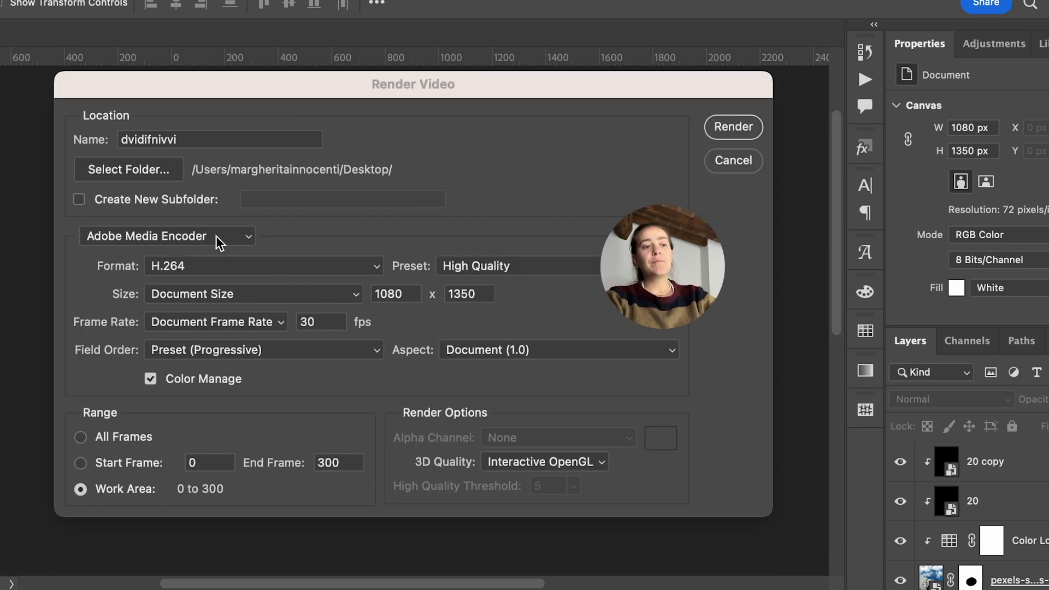
Keep H.264 format and Document Size output at 1080 x 1350
click(215, 235)
click(293, 237)
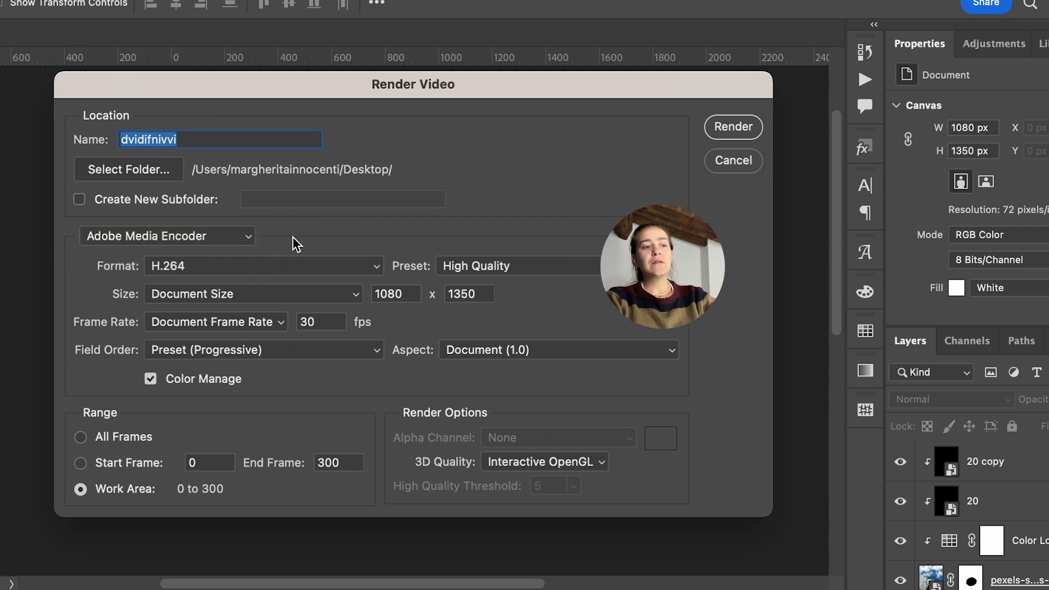
click(321, 264)
click(323, 265)
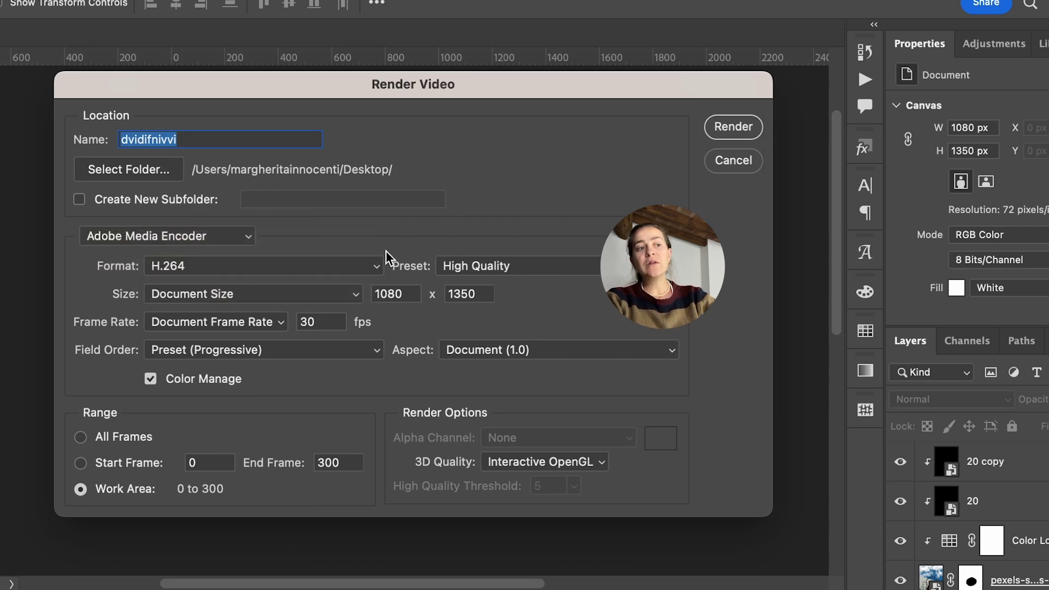
click(261, 295)
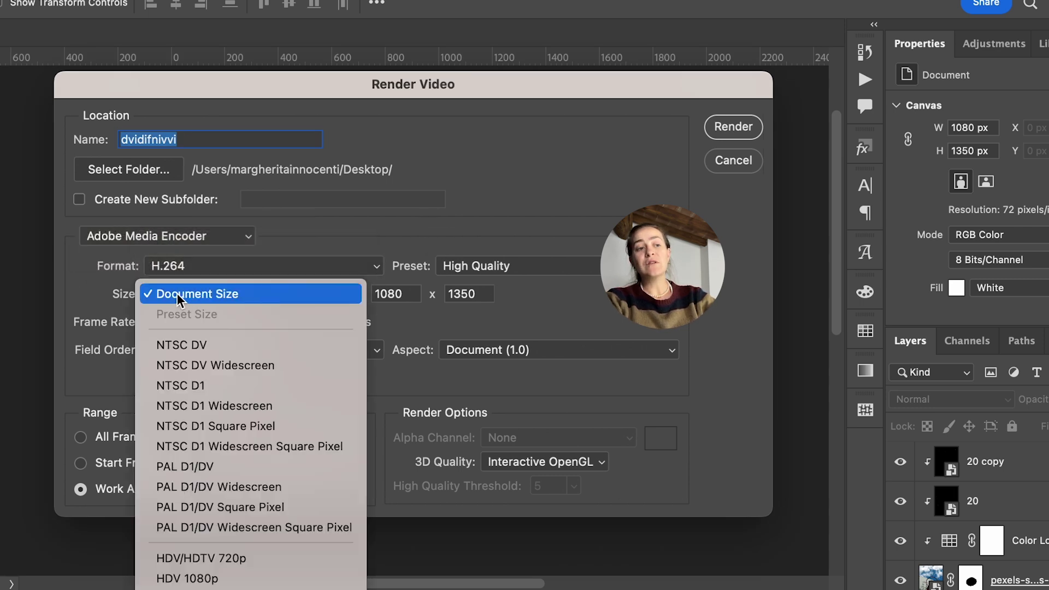
click(203, 295)
drag(417, 293, 368, 296)
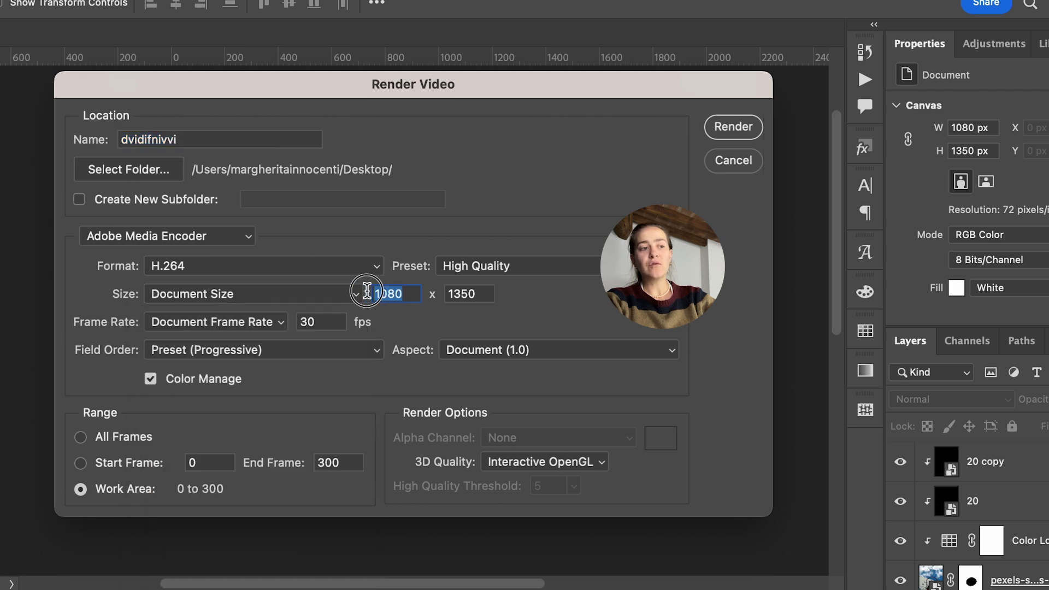
drag(477, 295, 438, 295)
Keep the document frame rate of 30 fps and render the video
click(270, 322)
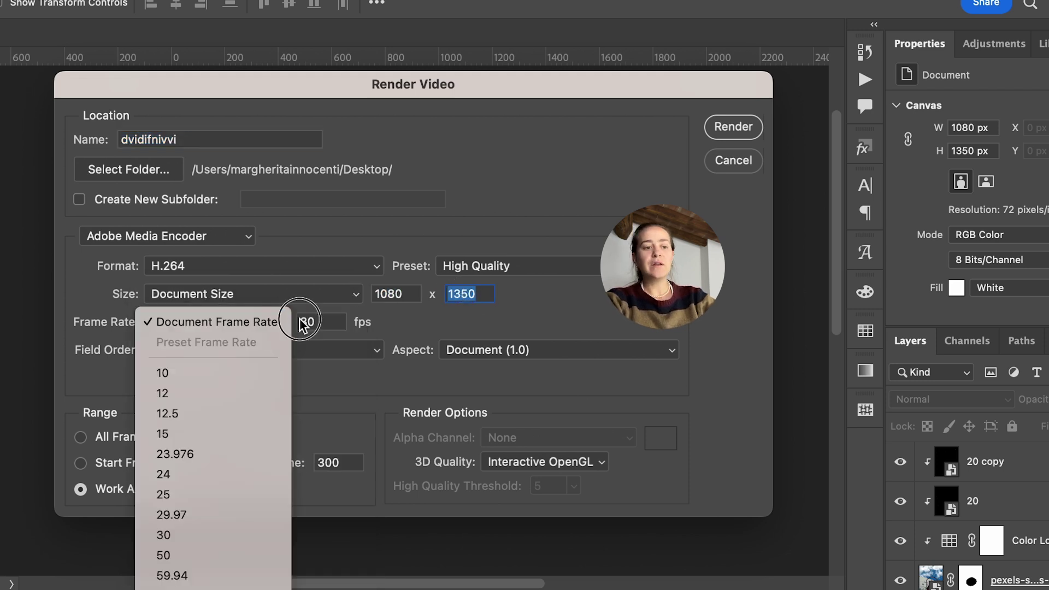
click(319, 325)
click(328, 321)
double_click(328, 323)
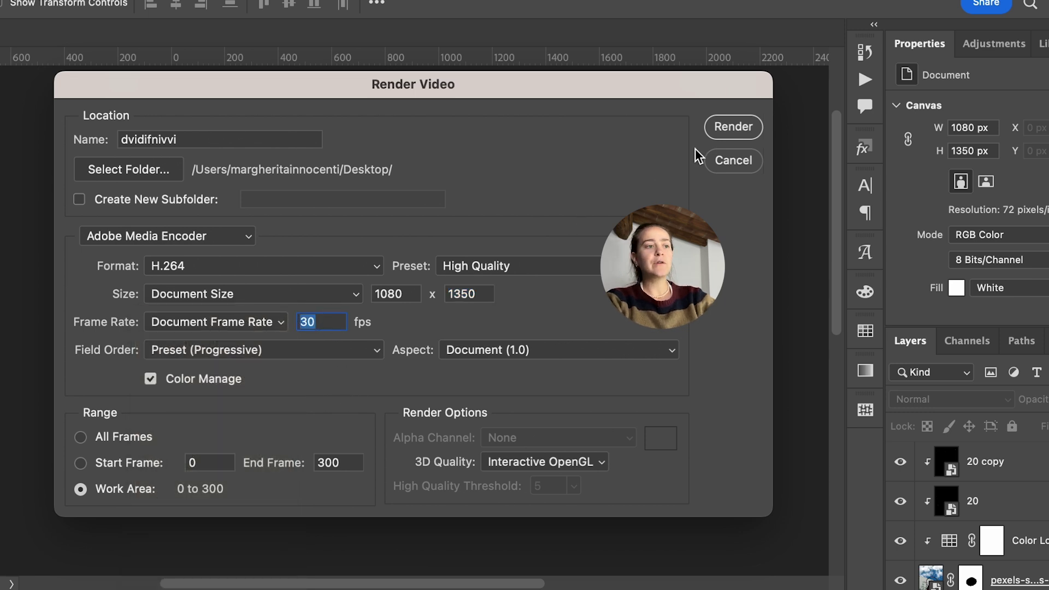
click(712, 130)
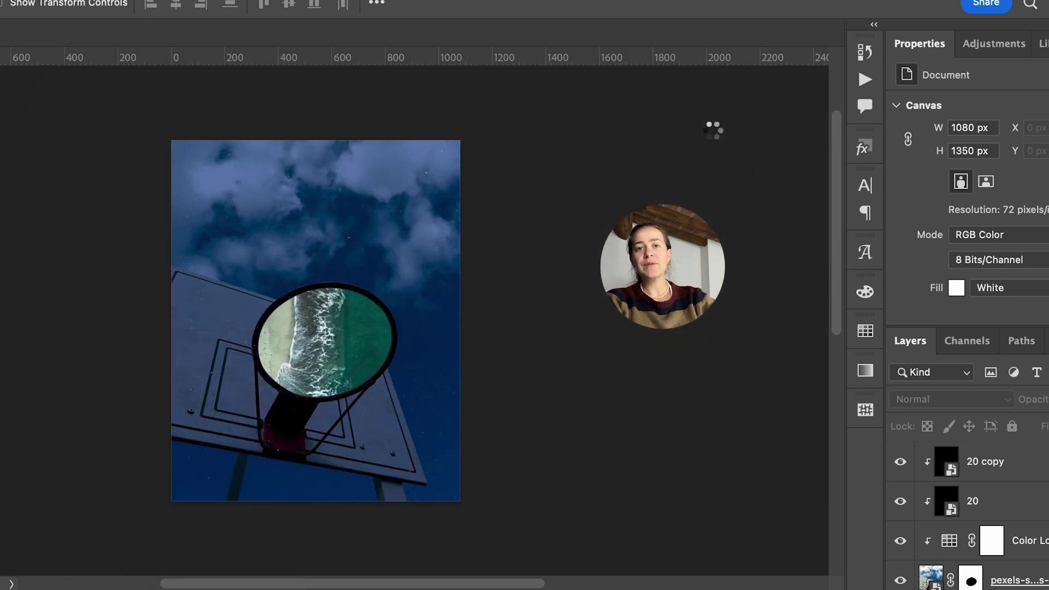